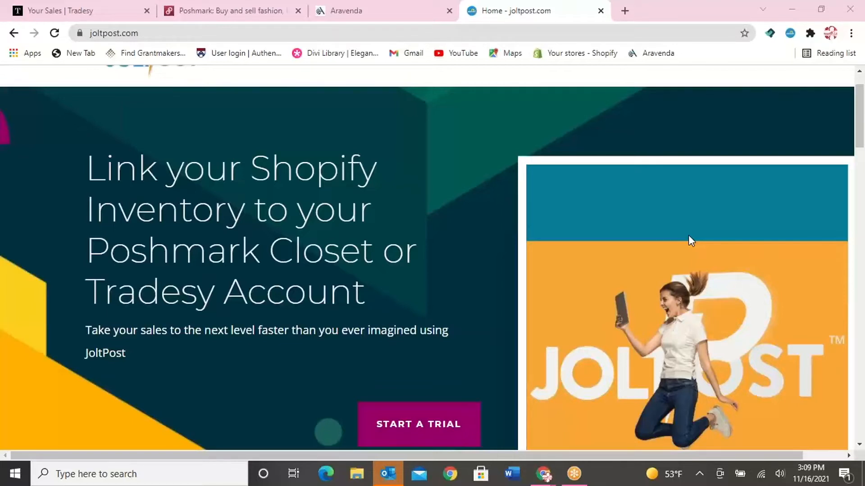
scroll(543, 207, "down", 3)
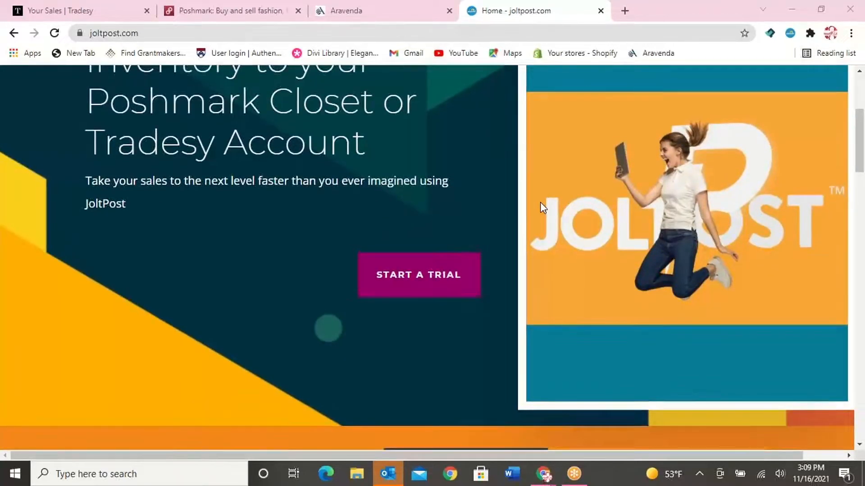
scroll(543, 207, "up", 4)
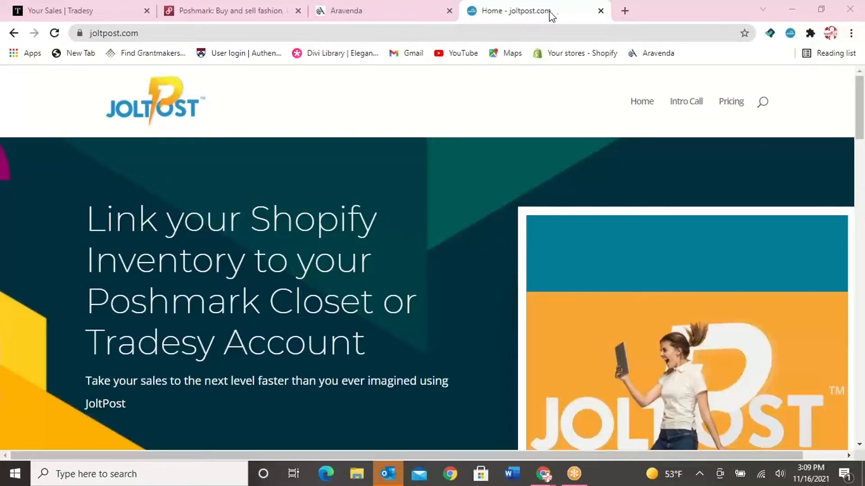
left_click(624, 11)
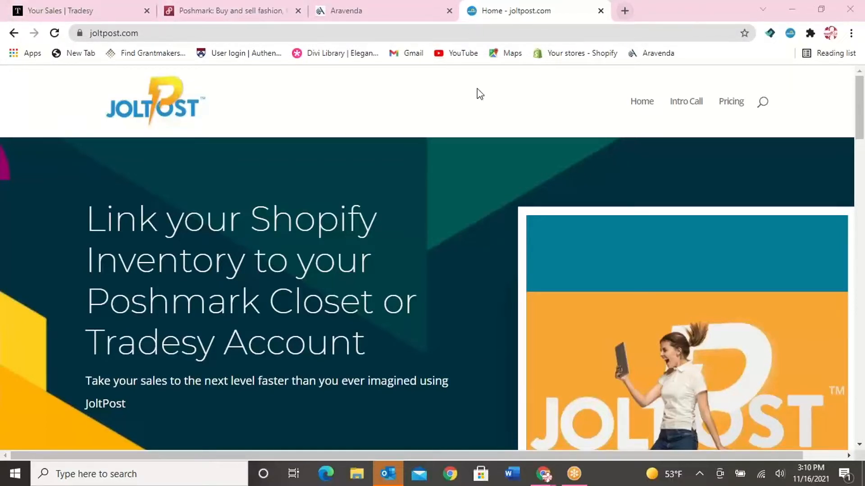
left_click(792, 37)
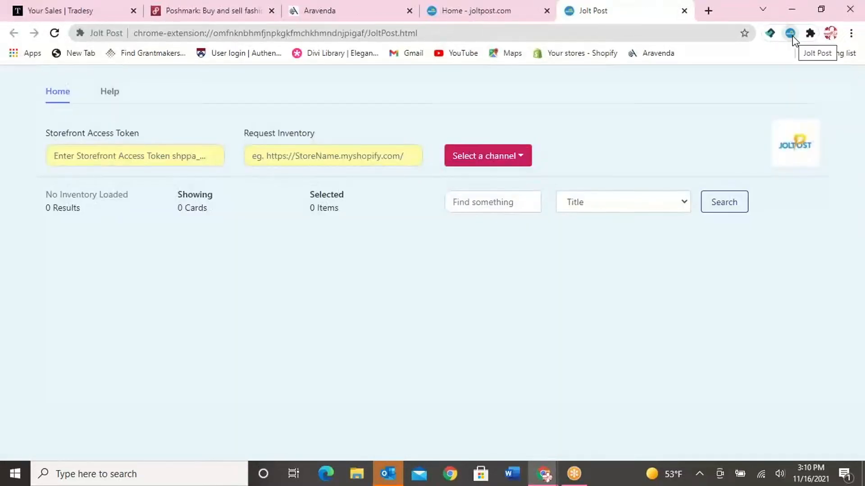
left_click(138, 158)
left_click(152, 189)
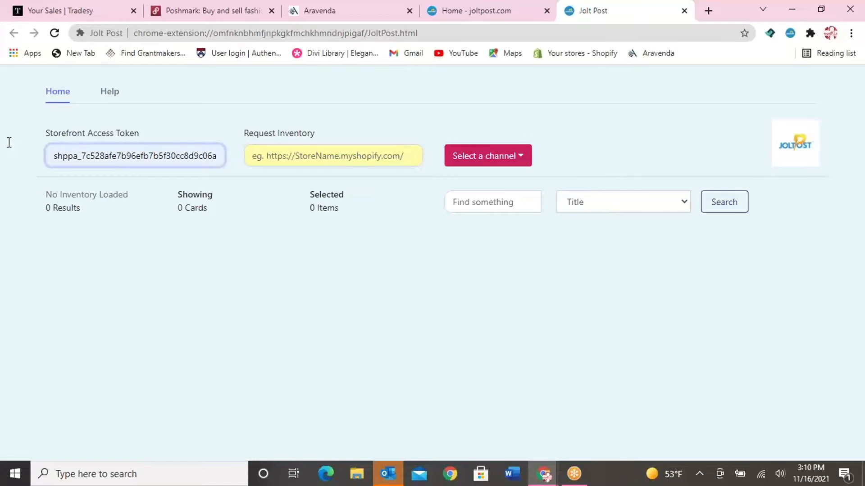
left_click(328, 155)
left_click(330, 188)
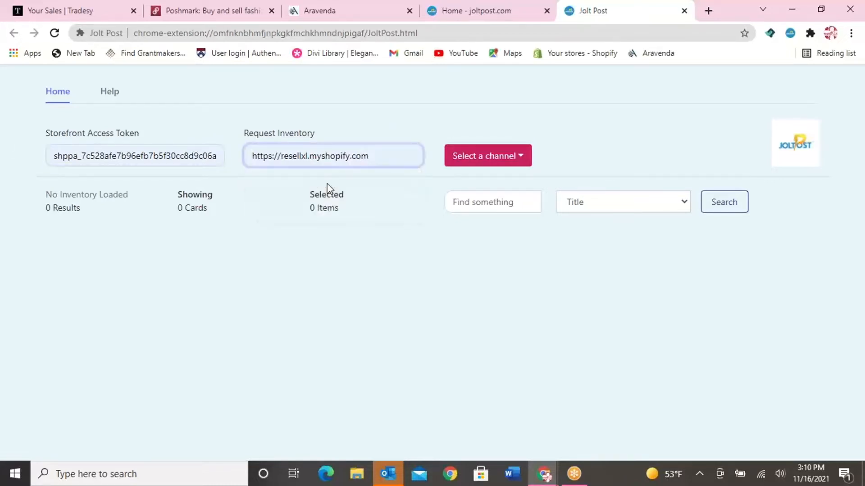
Start loading inventory with a Price Range filter from 75 to 1000
left_click(522, 157)
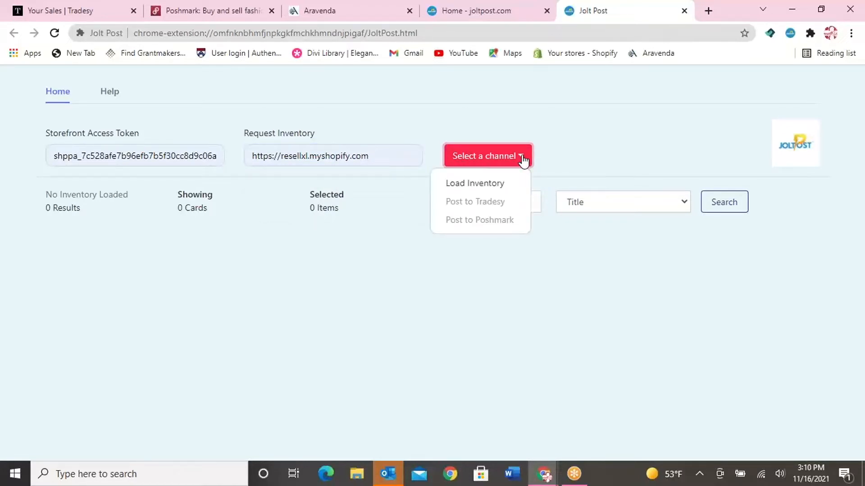
left_click(499, 182)
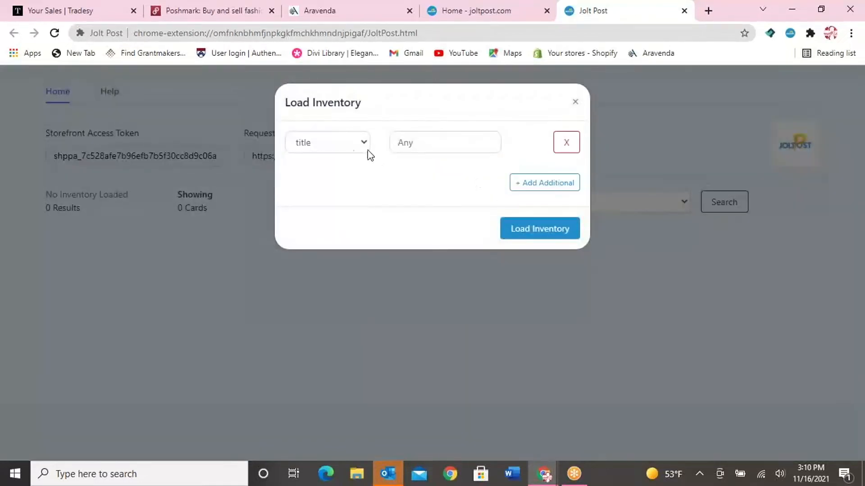
left_click(345, 147)
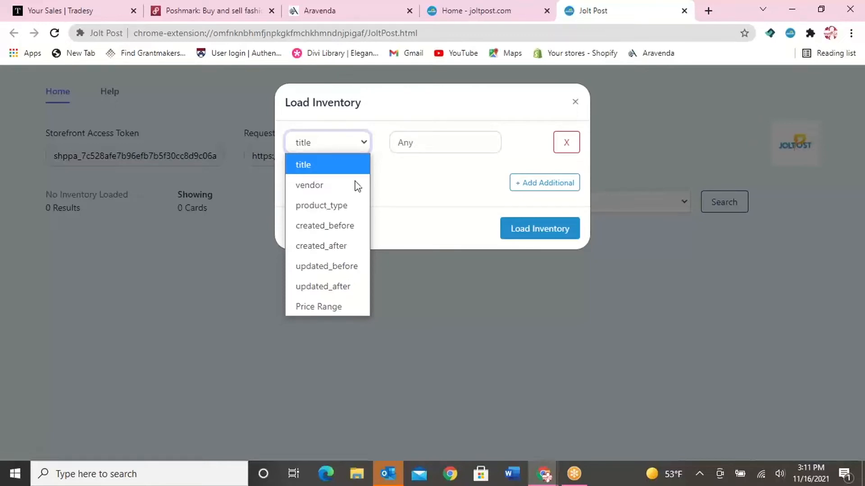
left_click(327, 307)
left_click(409, 143)
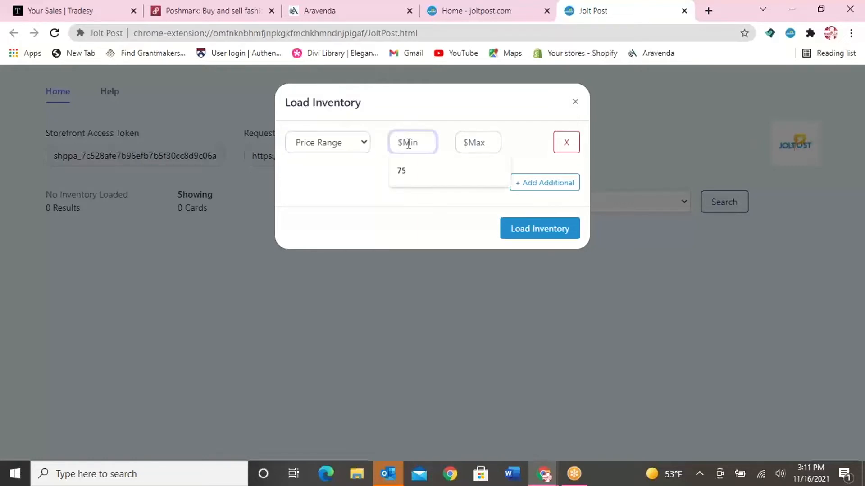
type("75")
left_click(482, 141)
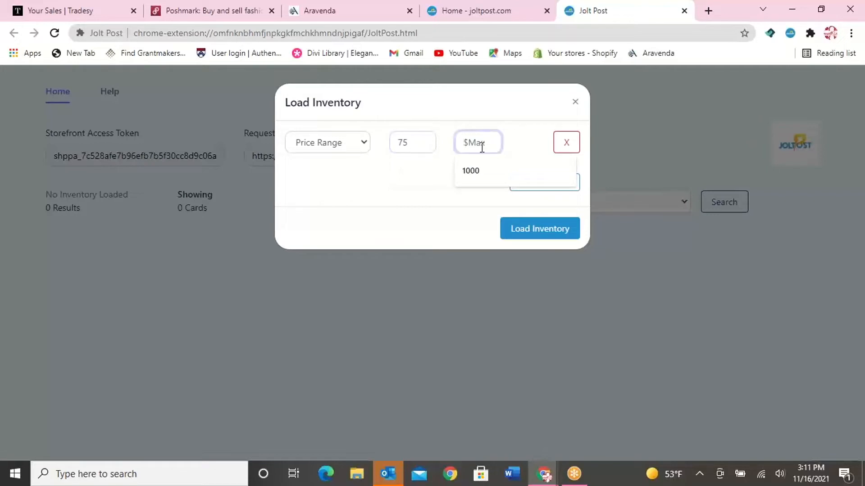
left_click(482, 177)
Add a created_before filter of 2021-10-28 to the inventory request
left_click(541, 180)
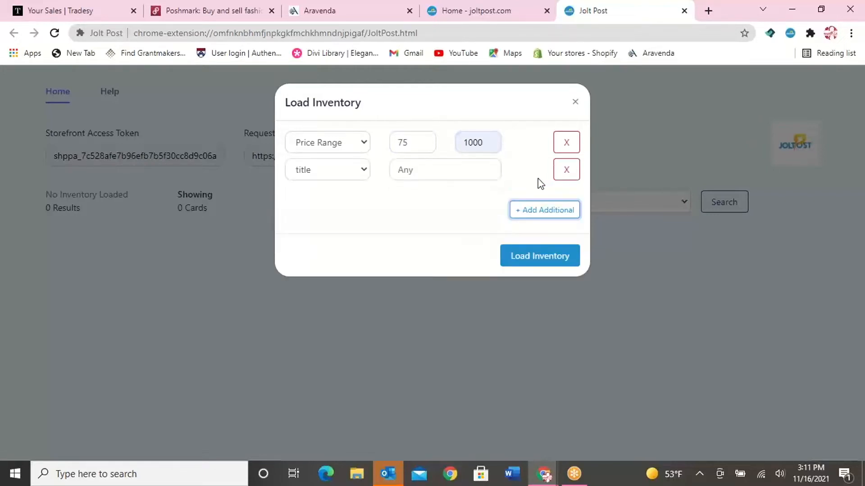
left_click(349, 172)
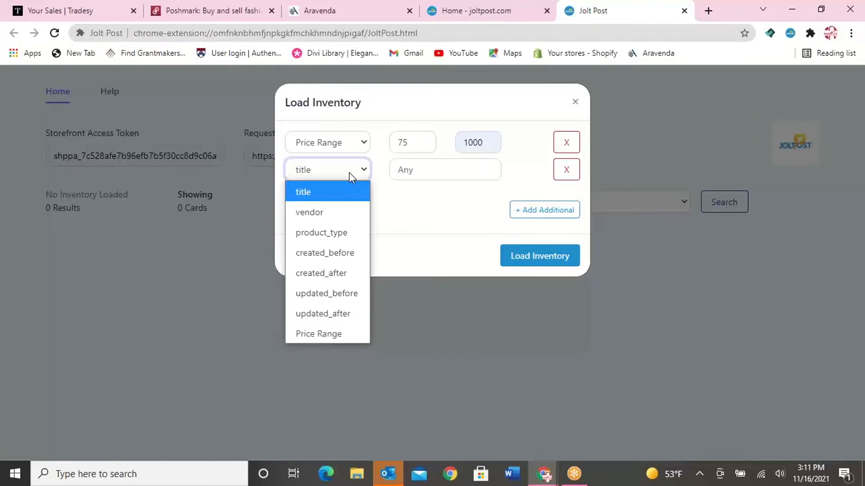
left_click(351, 262)
left_click(426, 176)
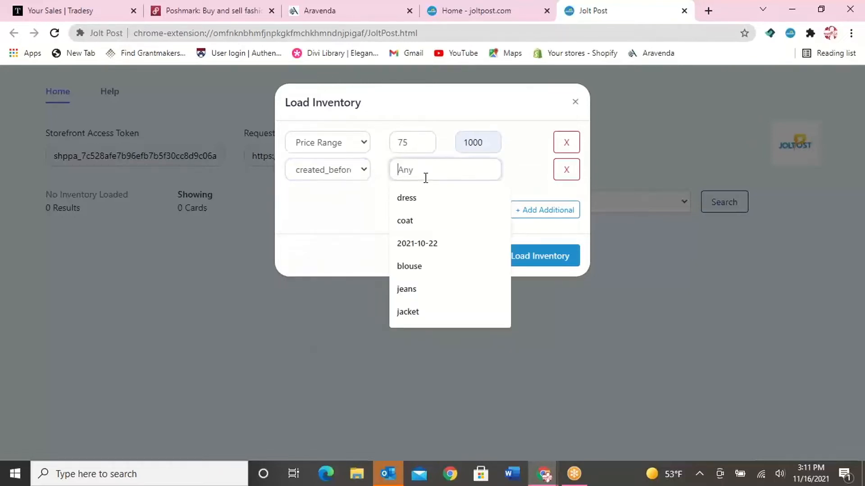
type("2021-10-28")
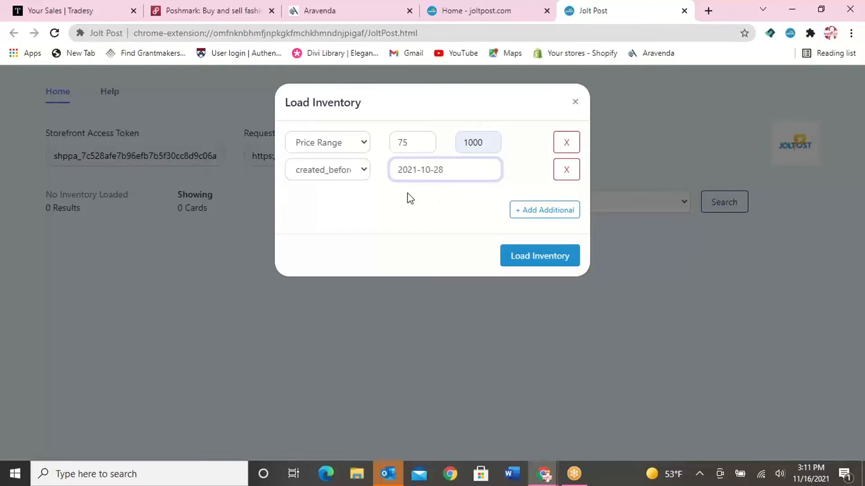
Add a created_after filter of 2021-10-26, load the matching inventory and close the dialog
left_click(528, 216)
left_click(328, 191)
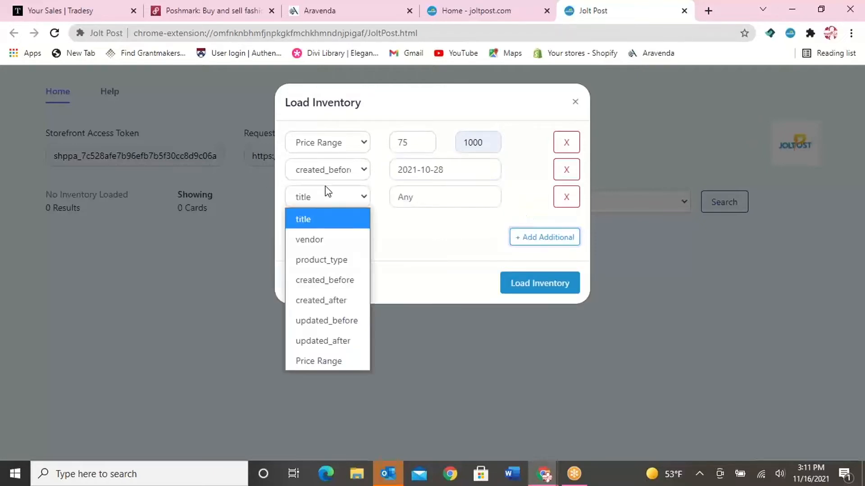
left_click(350, 301)
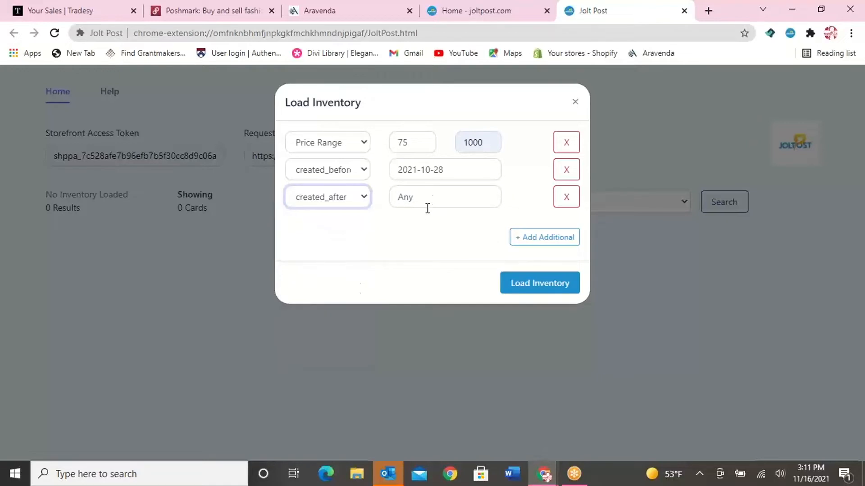
left_click(430, 198)
type("2021-10-26")
left_click(463, 264)
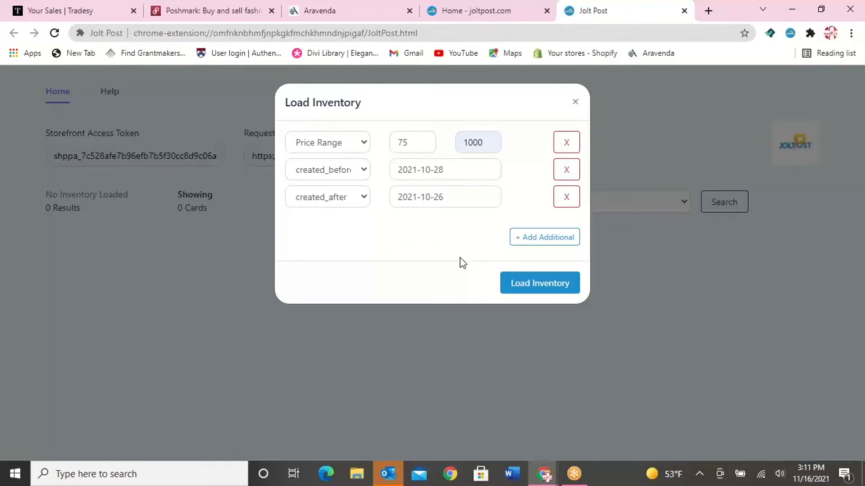
left_click(542, 294)
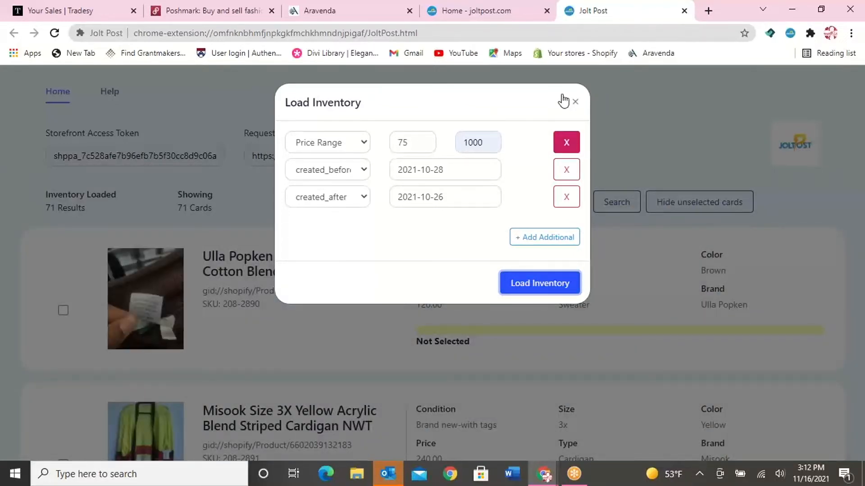
left_click(576, 104)
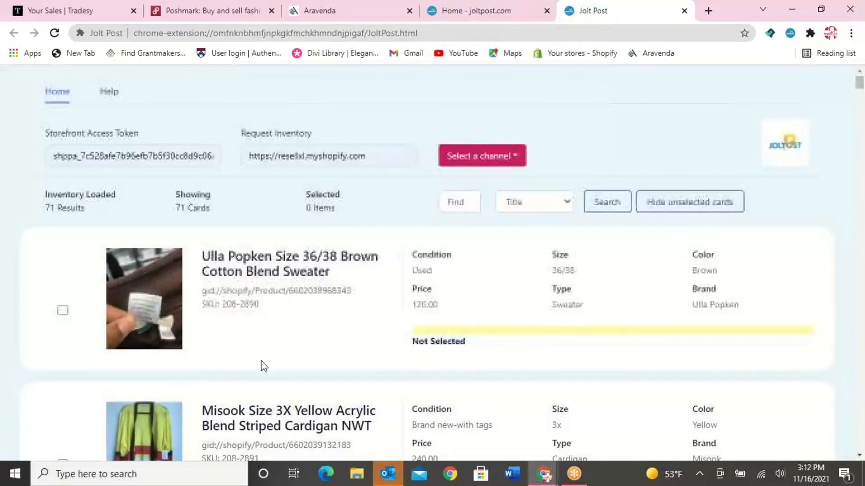
Select the Misook Size 3X Yellow Acrylic Blend Striped Cardigan NWT in the loaded inventory
scroll(262, 364, "down", 7)
scroll(247, 405, "down", 5)
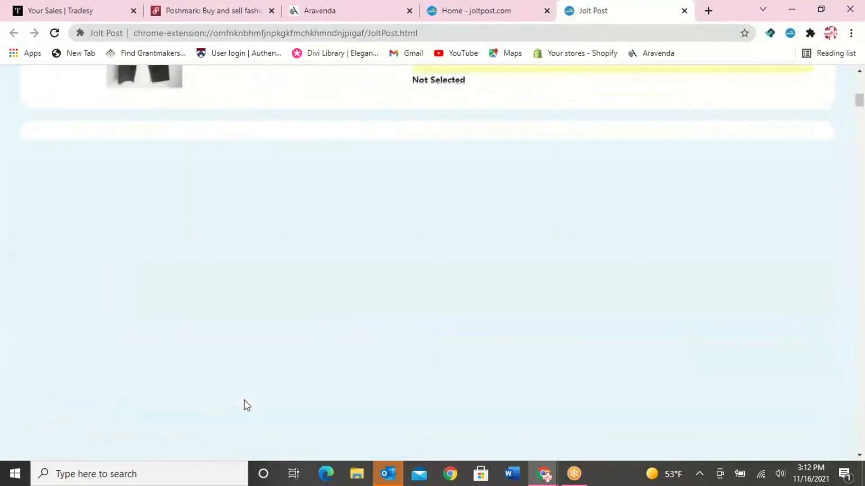
scroll(247, 405, "down", 15)
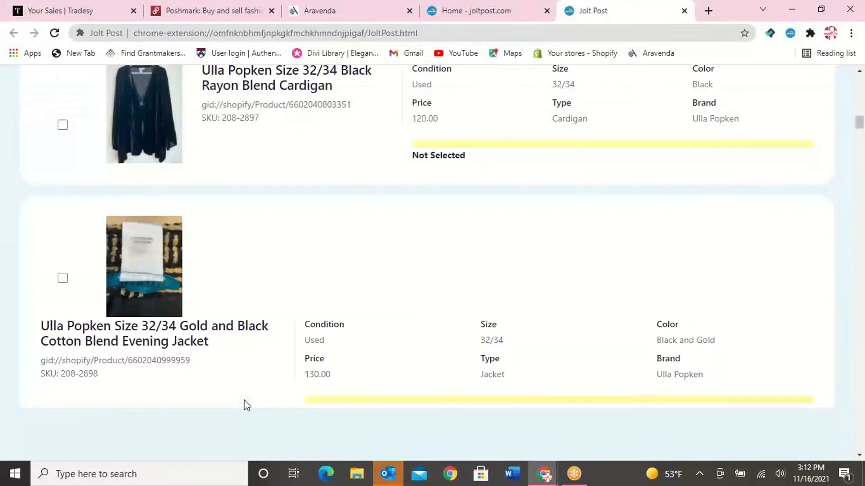
scroll(247, 405, "down", 6)
scroll(246, 405, "up", 20)
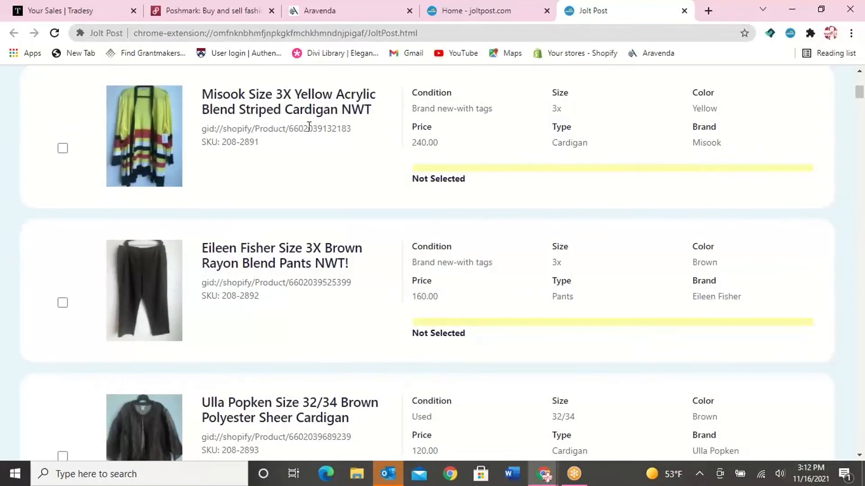
left_click(63, 149)
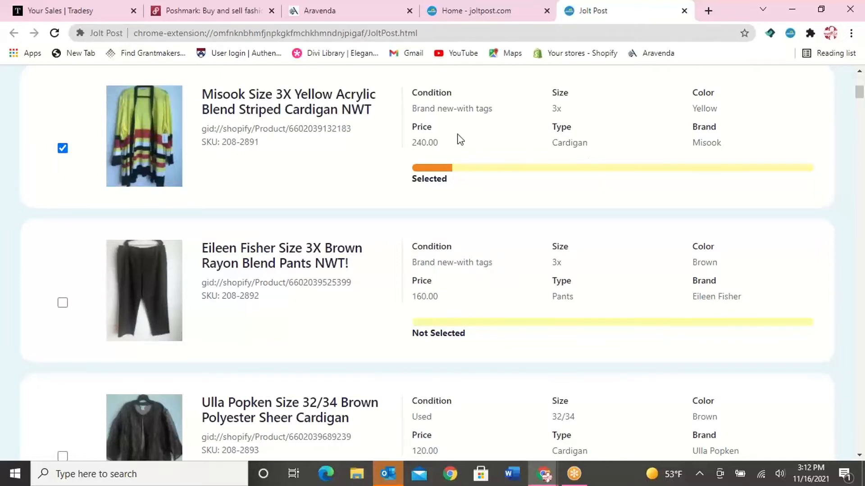
Post the selected Misook cardigan to Tradesy and check its transfer status
scroll(457, 134, "up", 7)
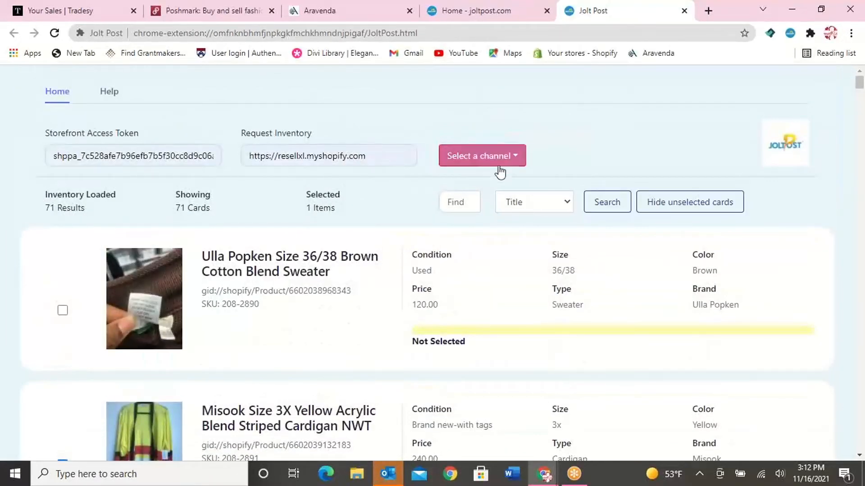
left_click(519, 163)
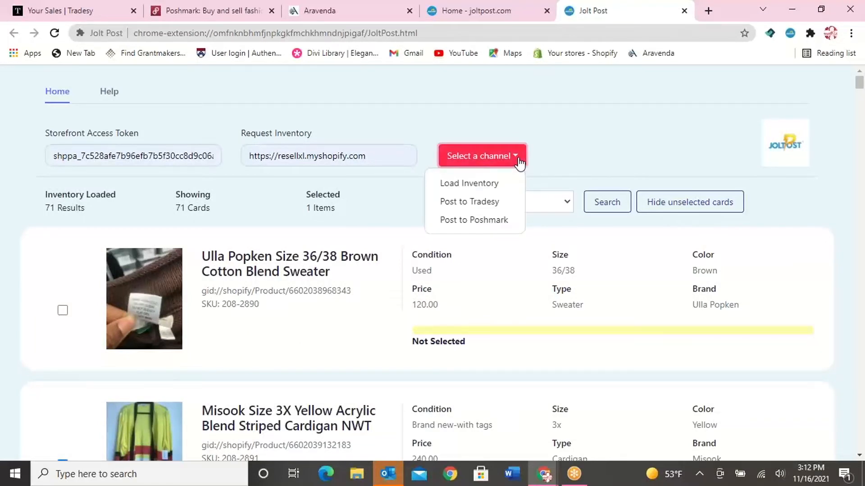
left_click(507, 202)
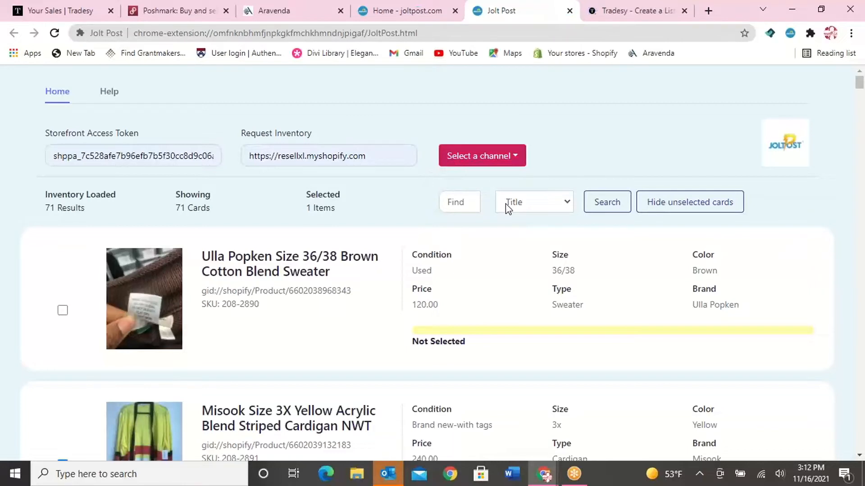
scroll(556, 331, "down", 3)
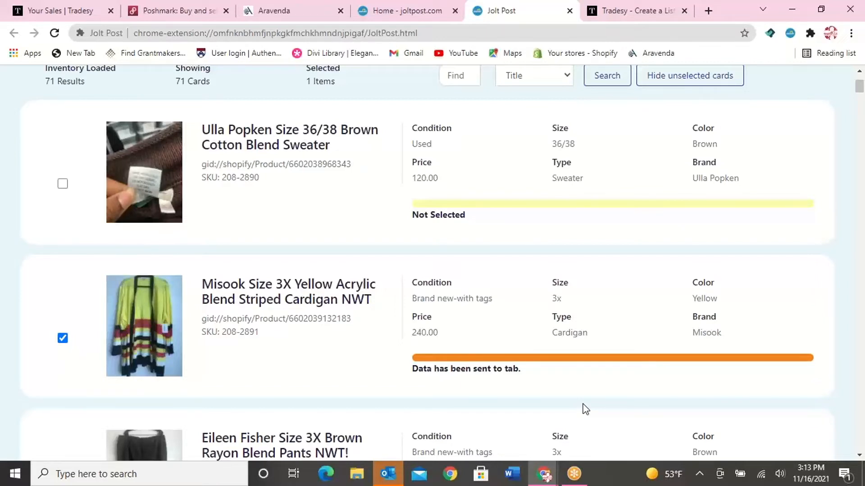
Switch to the Tradesy draft listing and review its category, photos, product info, condition and description
left_click(657, 7)
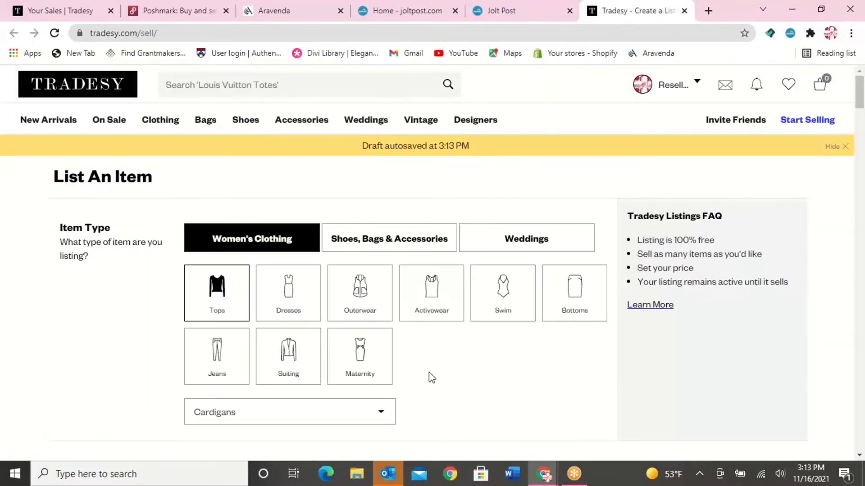
scroll(429, 372, "down", 2)
scroll(429, 372, "down", 1)
scroll(440, 327, "up", 3)
scroll(441, 332, "down", 6)
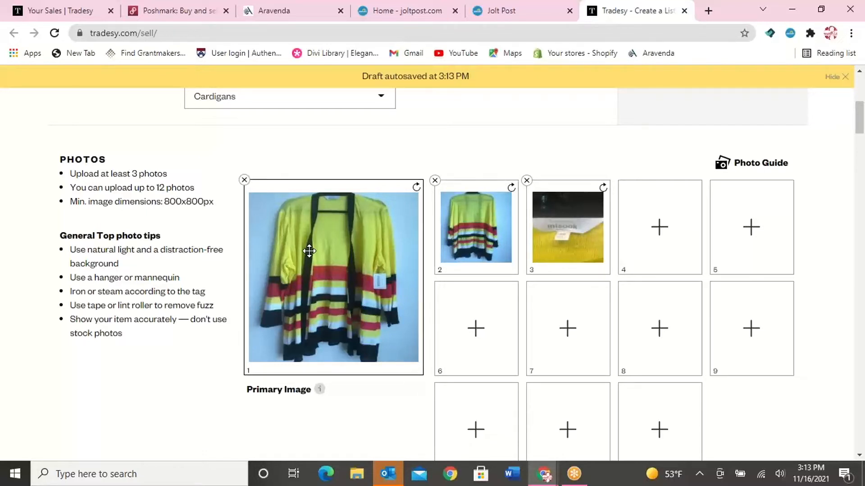
scroll(309, 251, "down", 8)
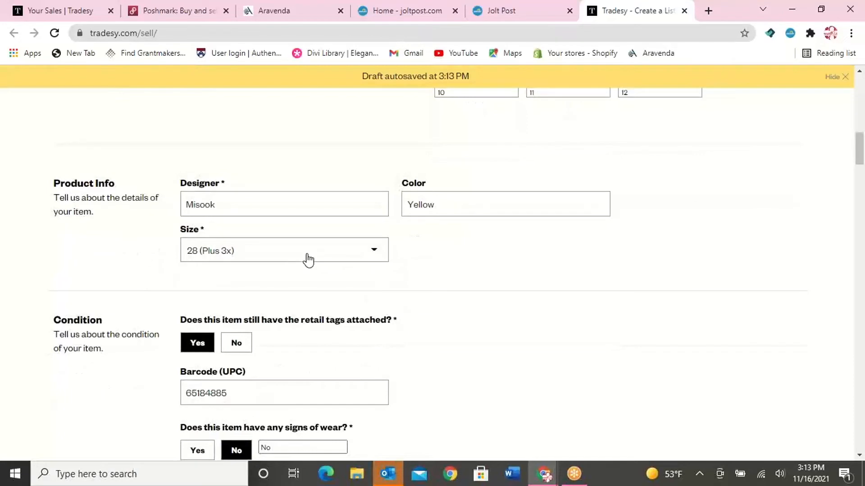
scroll(276, 270, "down", 4)
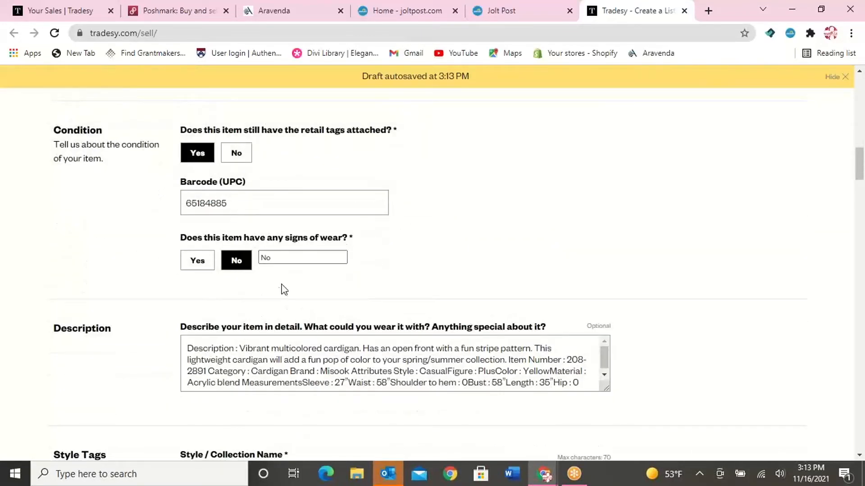
scroll(272, 284, "down", 3)
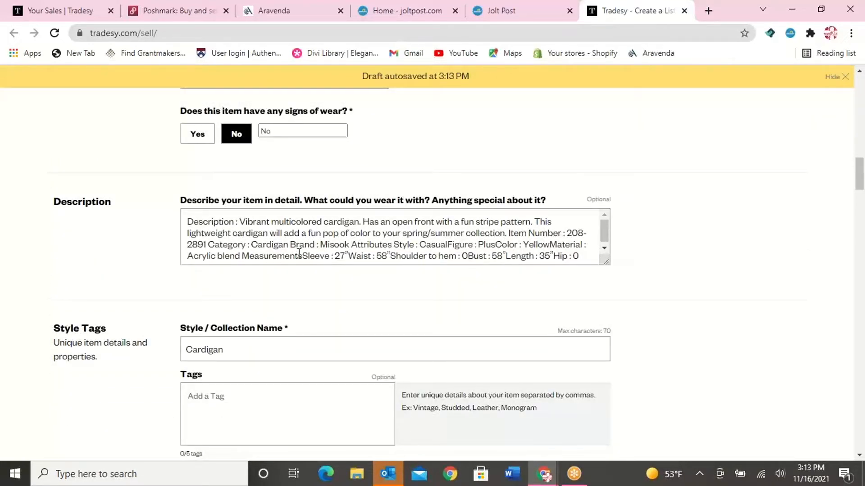
Break the description so that Item Number, Category, Brand, Attributes Style and Figure each start on a new line
left_click(508, 233)
key("Return")
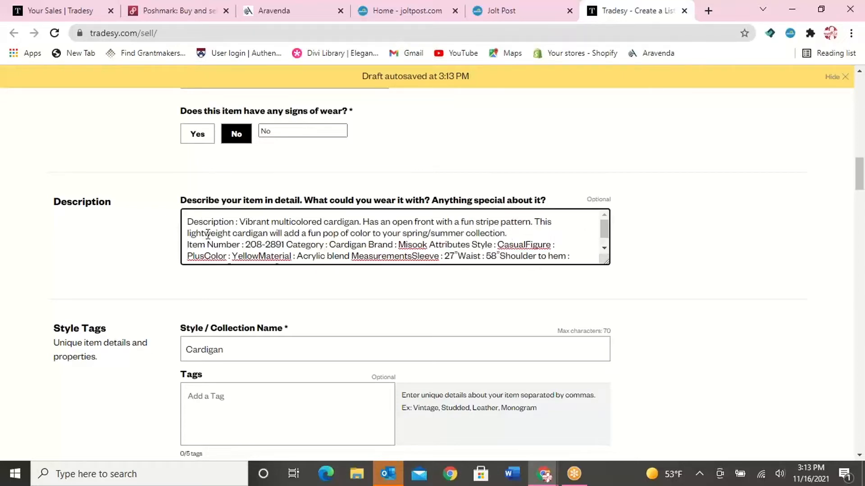
left_click(287, 245)
key("Return")
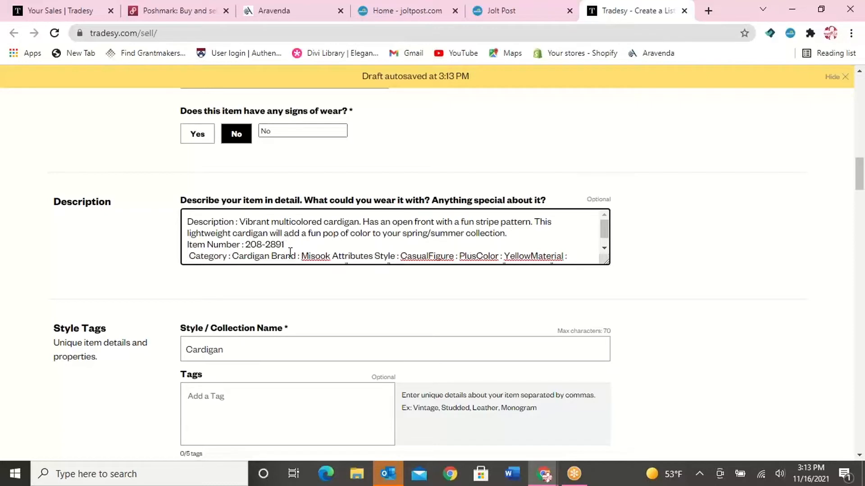
left_click(272, 255)
key("Return")
left_click(248, 259)
key("Return")
scroll(280, 237, "down", 1)
left_click(285, 241)
key("Return")
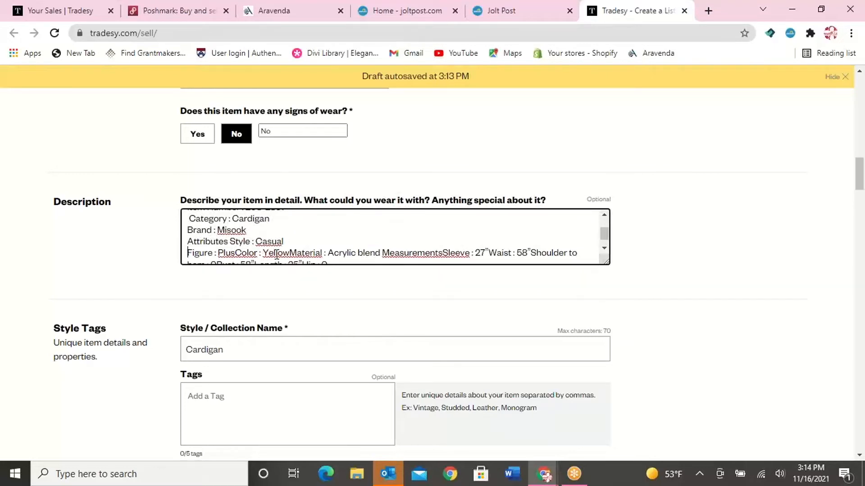
Start new lines in the description before Color, Material and Measurements
left_click(234, 253)
key("Return")
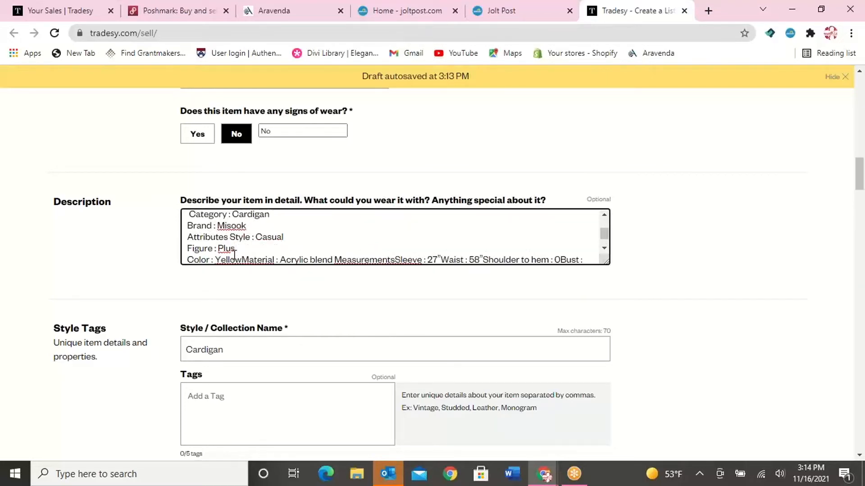
left_click(242, 260)
key("Return")
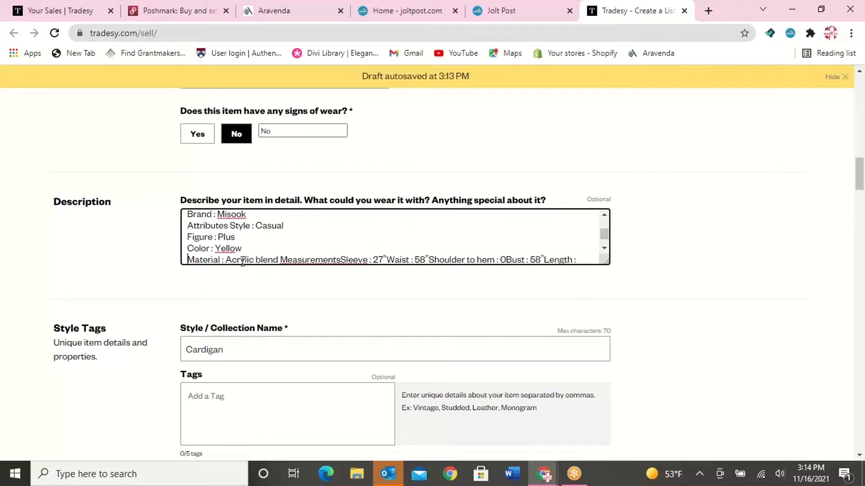
left_click(280, 260)
key("Return")
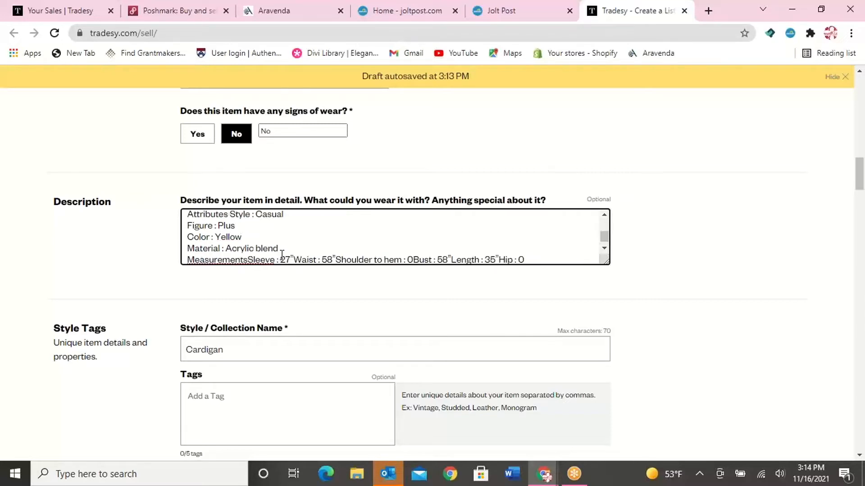
Put the sleeve measurement on its own line under Measurements and add a blank line above that heading
left_click(247, 260)
key("Return")
left_click(282, 238)
key("Return")
scroll(281, 251, "down", 1)
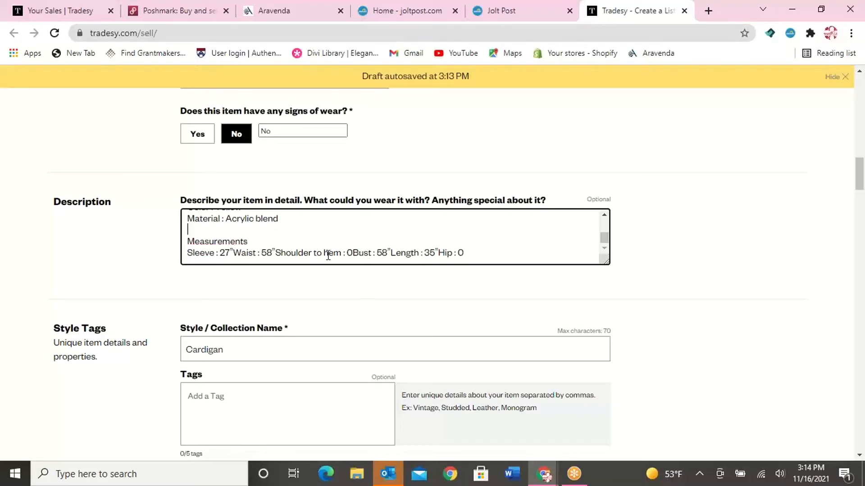
Remove the Shoulder to hem and Hip entries from the measurements and space out the remaining ones
left_click_drag(278, 253, 353, 255)
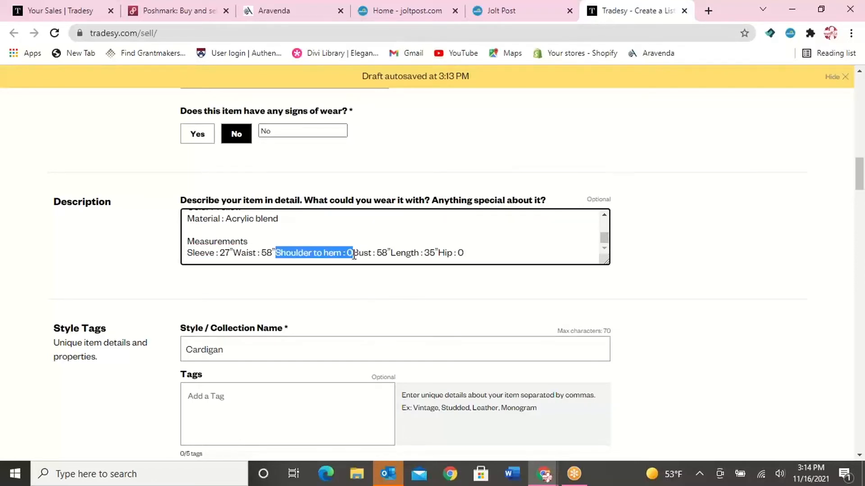
key("BackSpace")
left_click(232, 251)
left_click(317, 252)
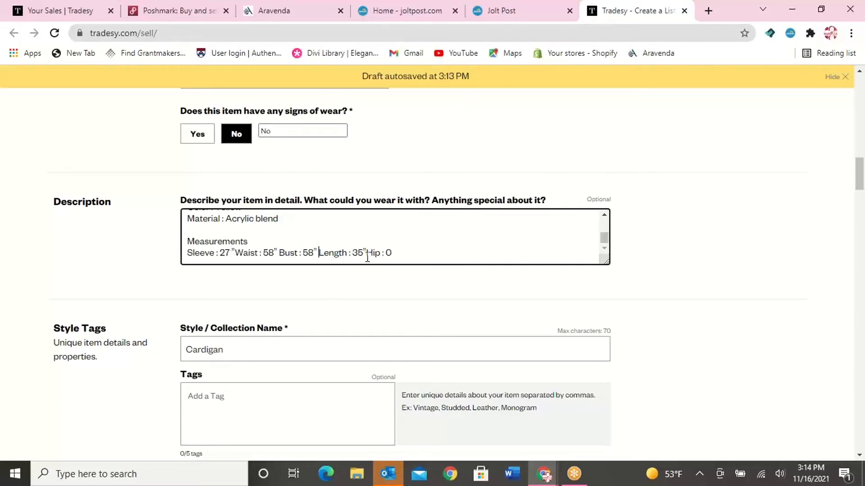
left_click_drag(366, 253, 395, 254)
key("BackSpace")
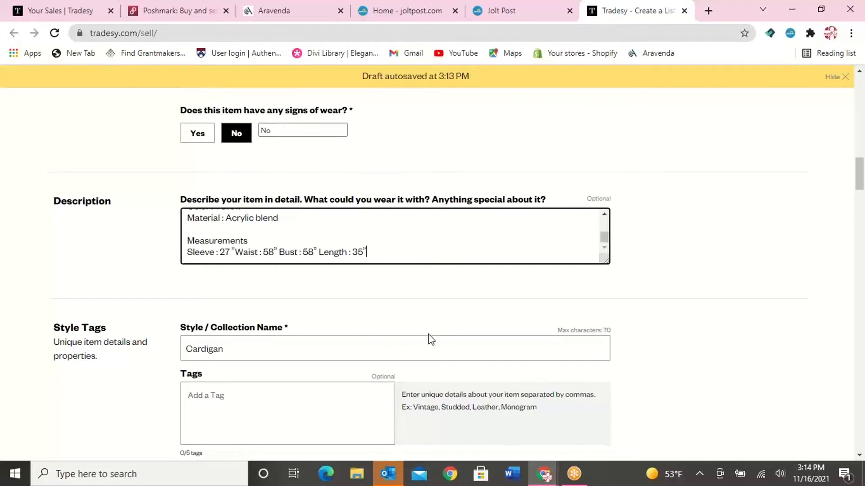
Reprice the cardigan to the suggested price and set its retail price to 250.00
scroll(428, 339, "down", 4)
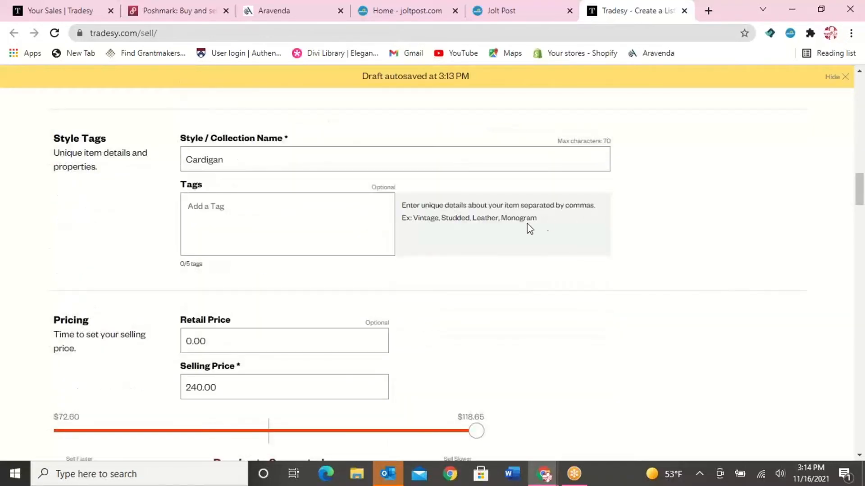
scroll(322, 234, "down", 3)
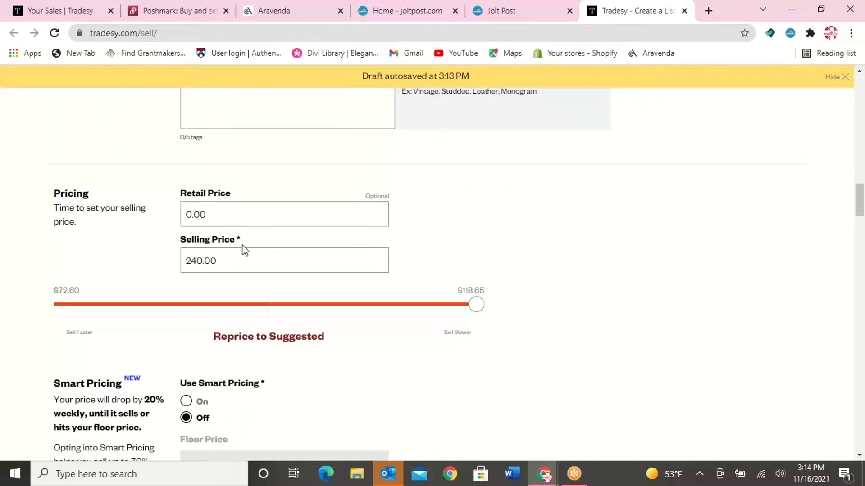
scroll(243, 258, "down", 2)
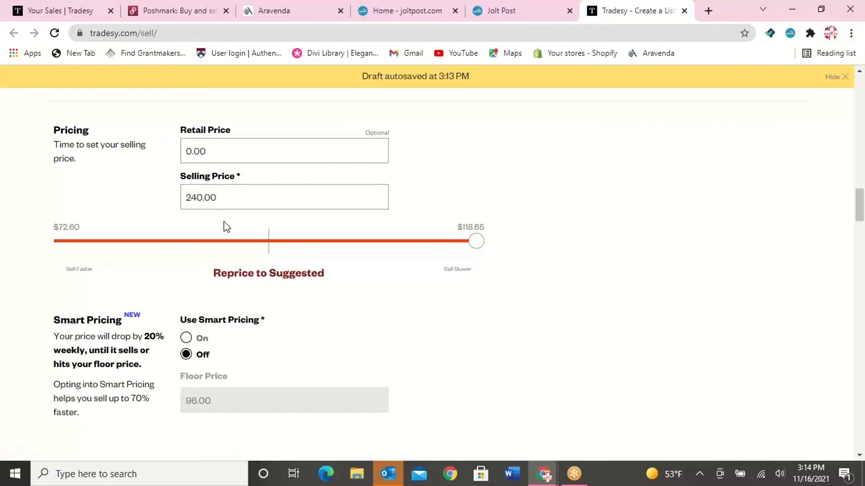
left_click(249, 282)
left_click(209, 150)
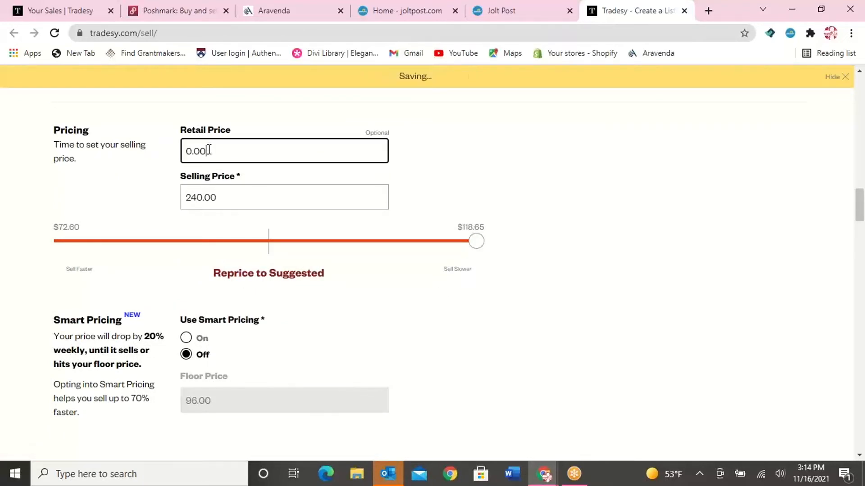
left_click_drag(208, 150, 160, 153)
type("250.00")
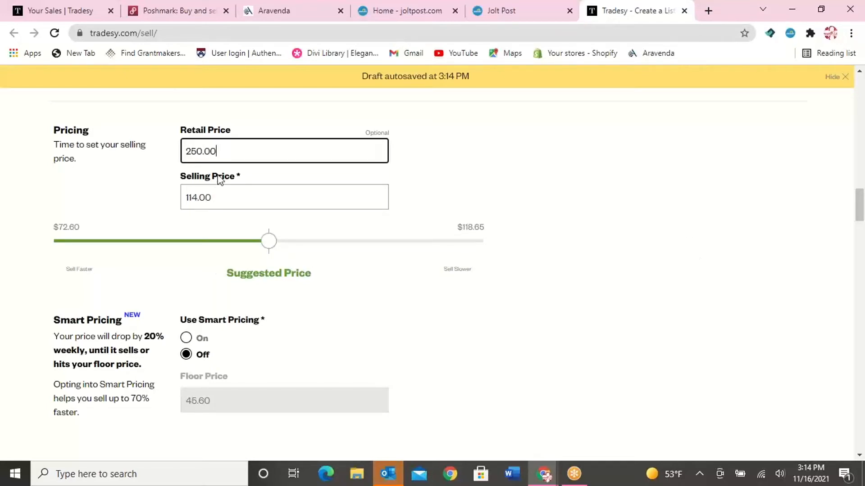
Set the cardigan's selling price to 200.00
key("Tab")
type("69.17200.0")
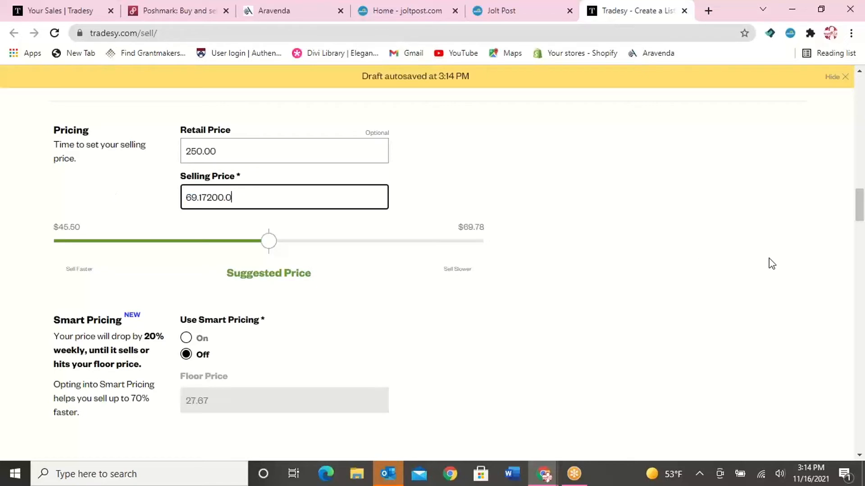
left_click_drag(242, 204, 201, 201)
key("ctrl+a")
type("200.00")
left_click(459, 169)
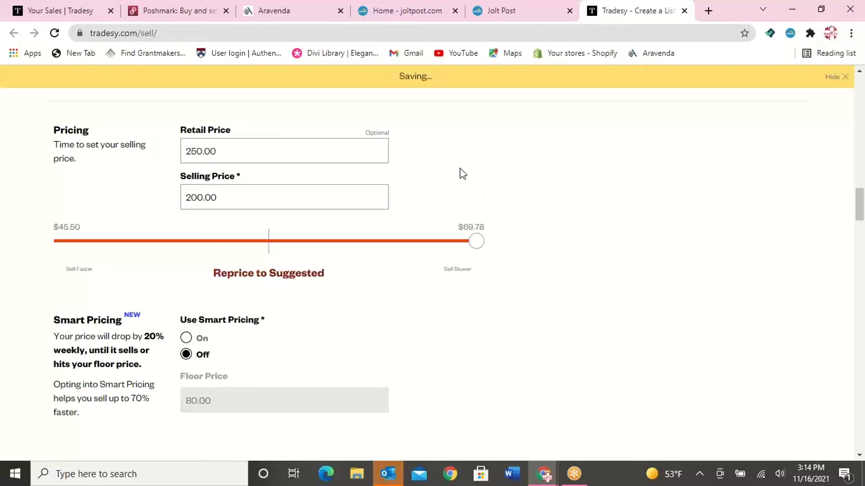
Check the smart pricing, shipping options and earnings breakdown, and publish the listing
scroll(457, 222, "down", 1)
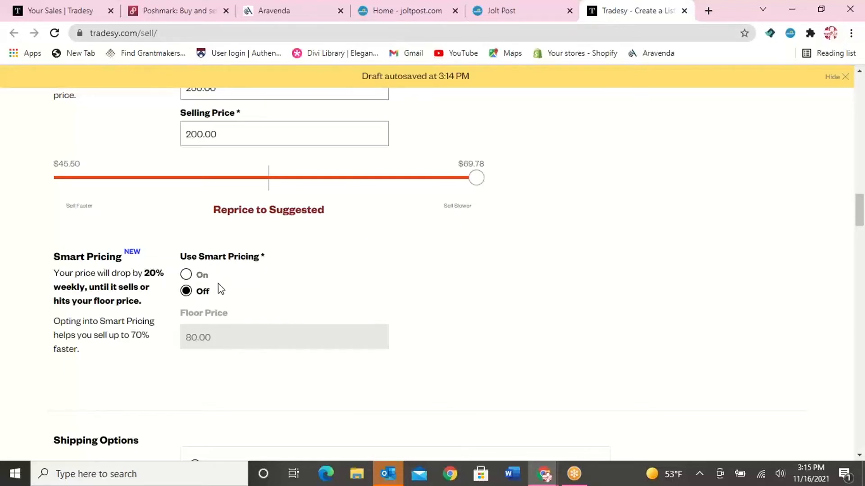
scroll(213, 296, "down", 3)
scroll(212, 289, "down", 6)
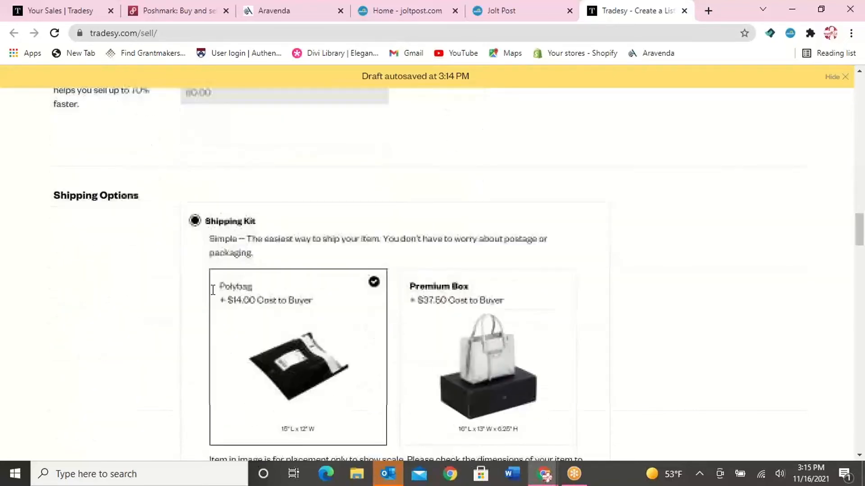
scroll(212, 289, "down", 5)
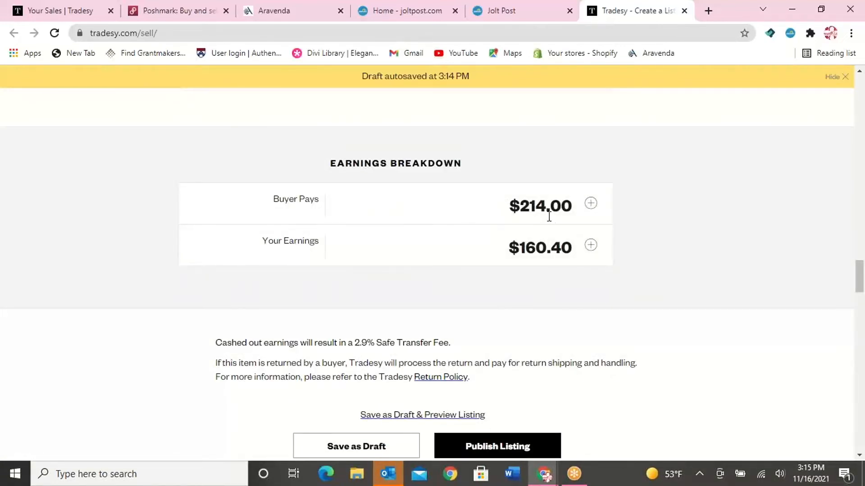
scroll(489, 288, "up", 15)
scroll(478, 306, "down", 3)
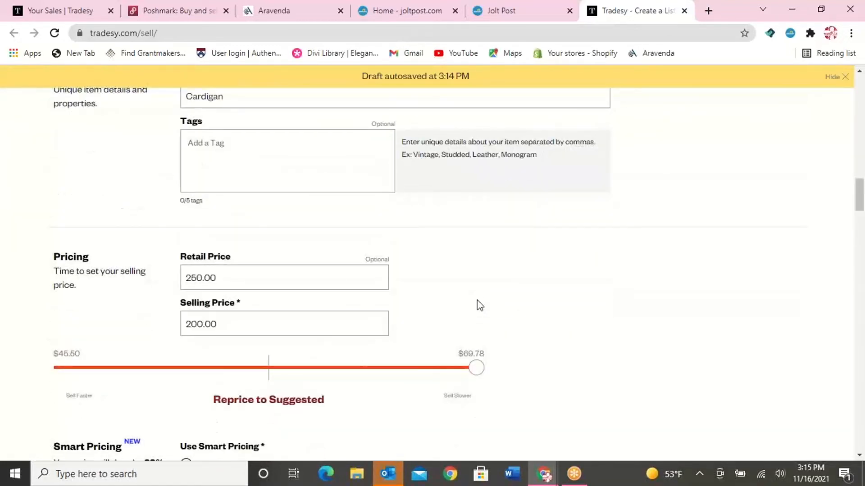
scroll(479, 303, "down", 10)
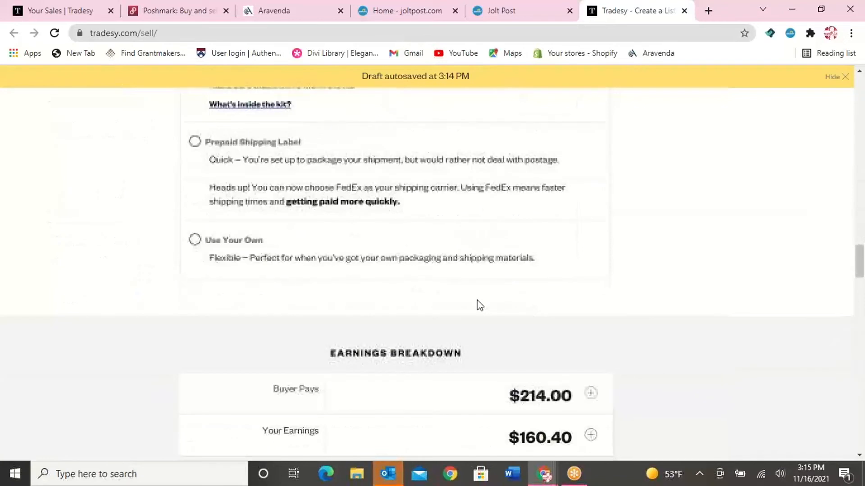
scroll(480, 305, "down", 6)
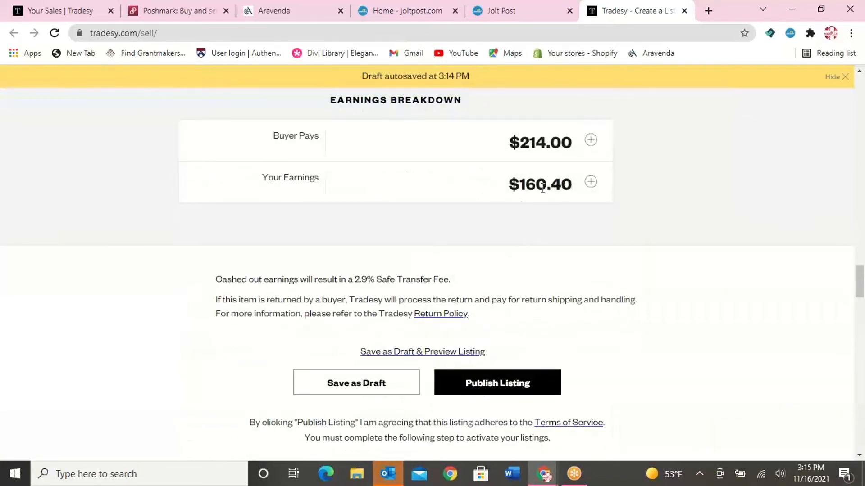
left_click(496, 397)
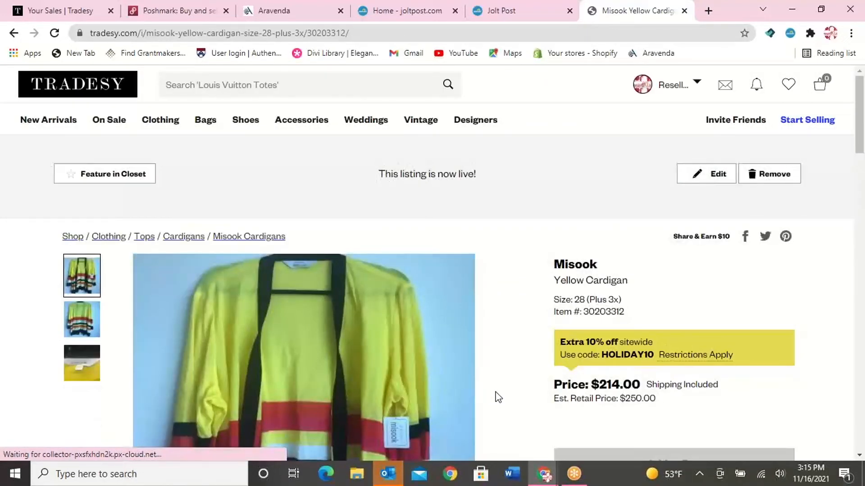
Review the live listing's price, condition, description, and shipping and returns details
scroll(498, 397, "down", 7)
scroll(498, 395, "up", 1)
scroll(498, 391, "down", 4)
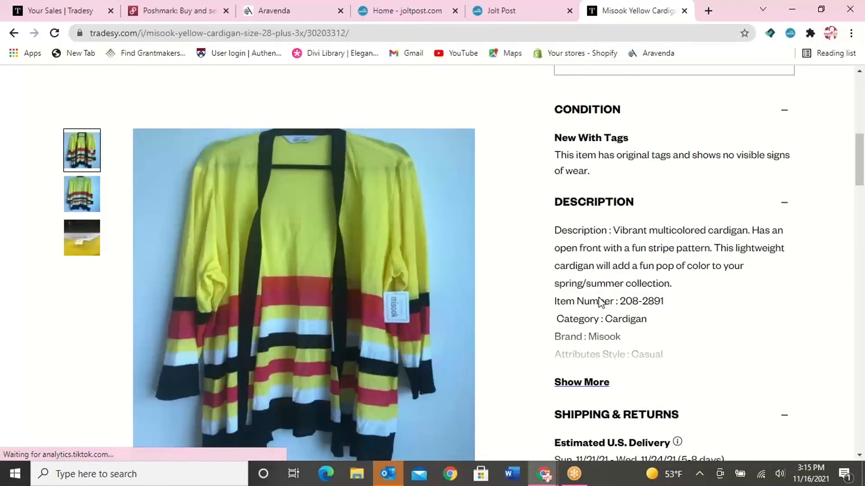
scroll(597, 372, "down", 5)
scroll(596, 372, "down", 3)
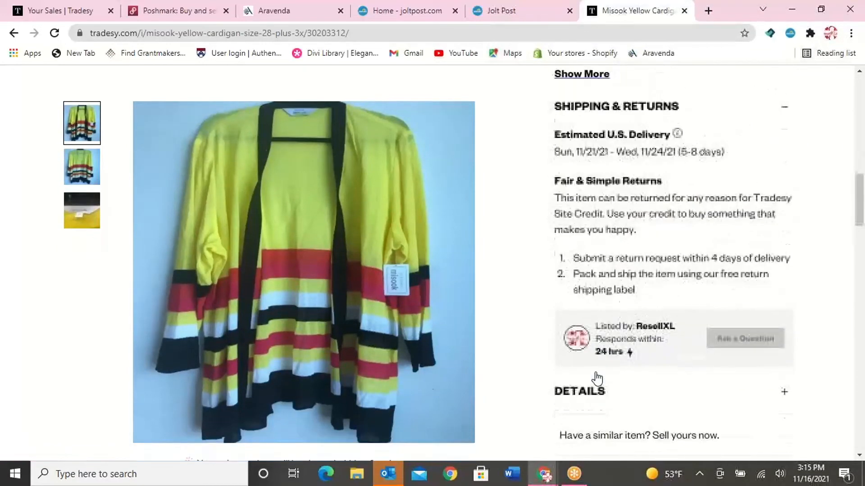
scroll(597, 374, "up", 9)
scroll(596, 377, "up", 4)
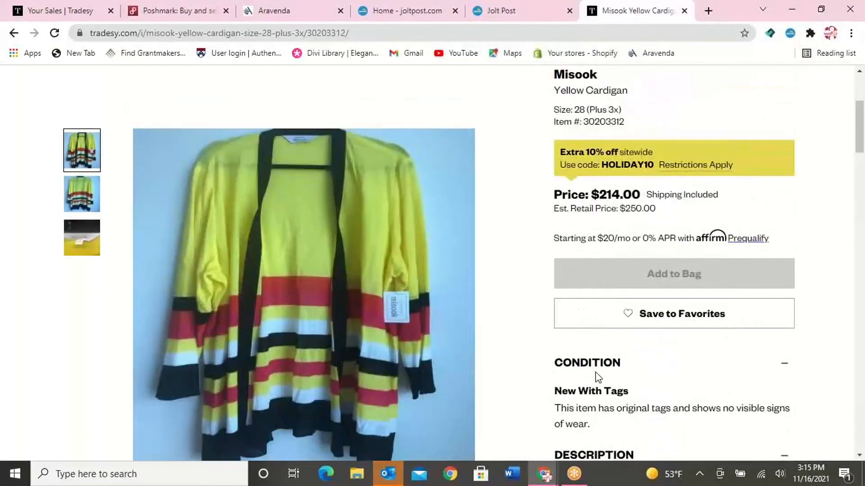
Close the live Tradesy listing and post the selected Misook cardigan to Poshmark from Jolt Post
left_click(684, 11)
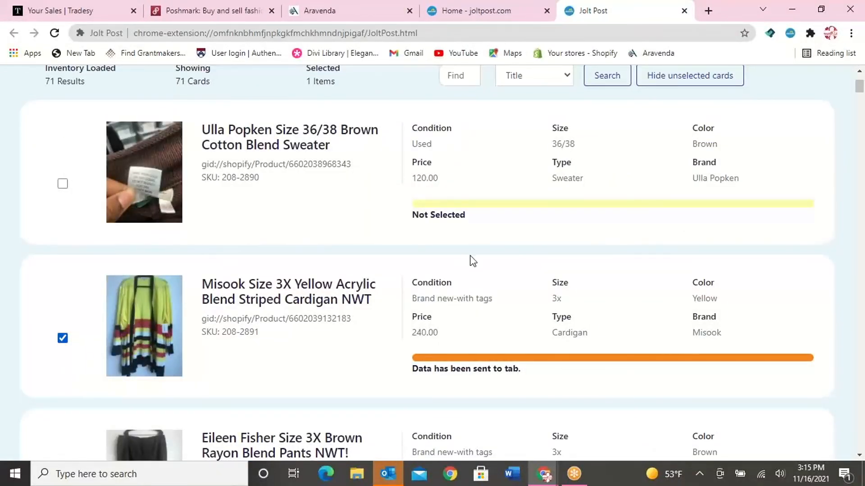
scroll(468, 259, "up", 3)
left_click(510, 165)
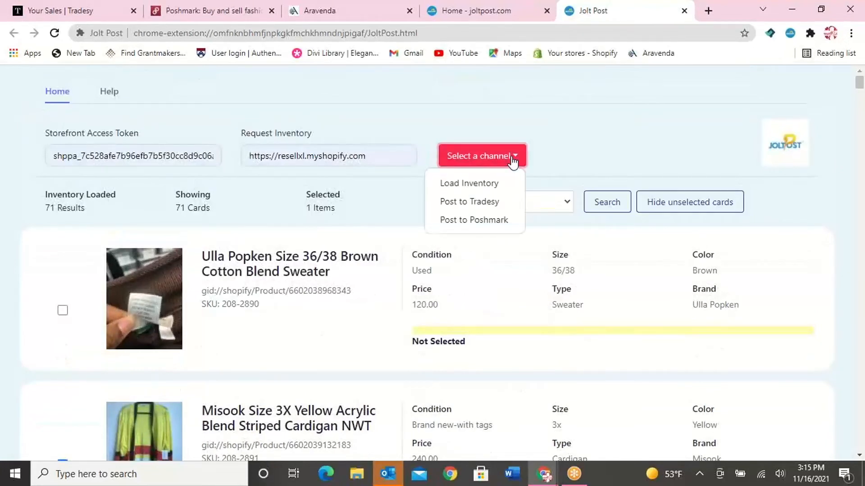
left_click(495, 229)
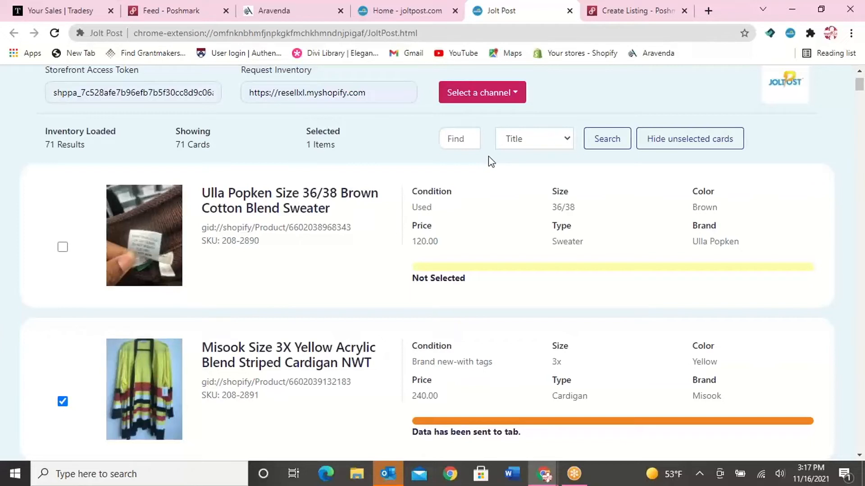
Switch to the Poshmark listing form and review the imported photos, title and description
left_click(633, 14)
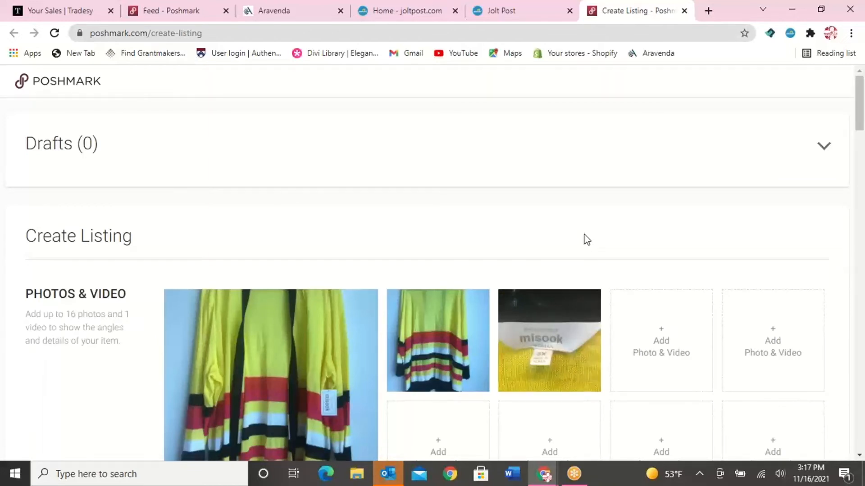
scroll(543, 268, "down", 7)
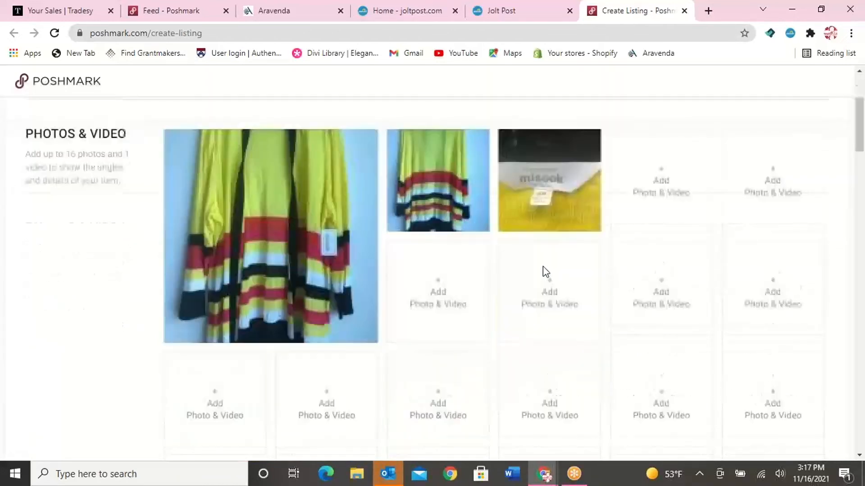
scroll(543, 267, "down", 8)
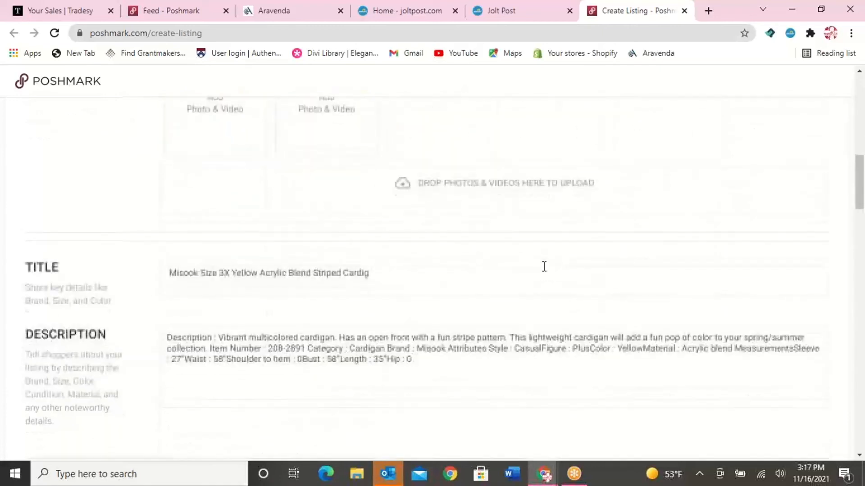
scroll(543, 267, "down", 3)
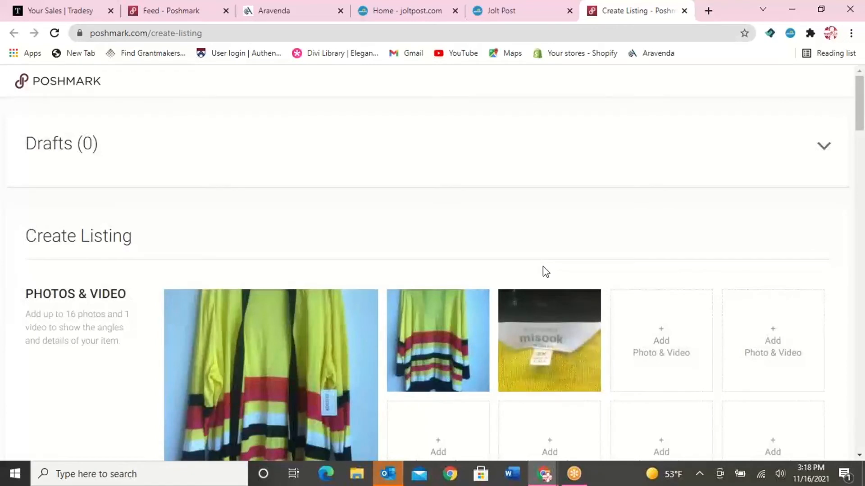
left_click_drag(463, 228, 465, 250)
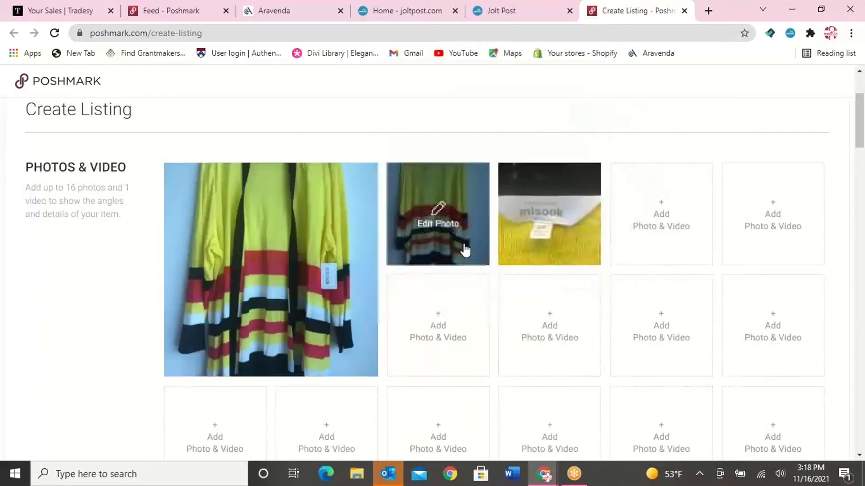
scroll(439, 283, "down", 4)
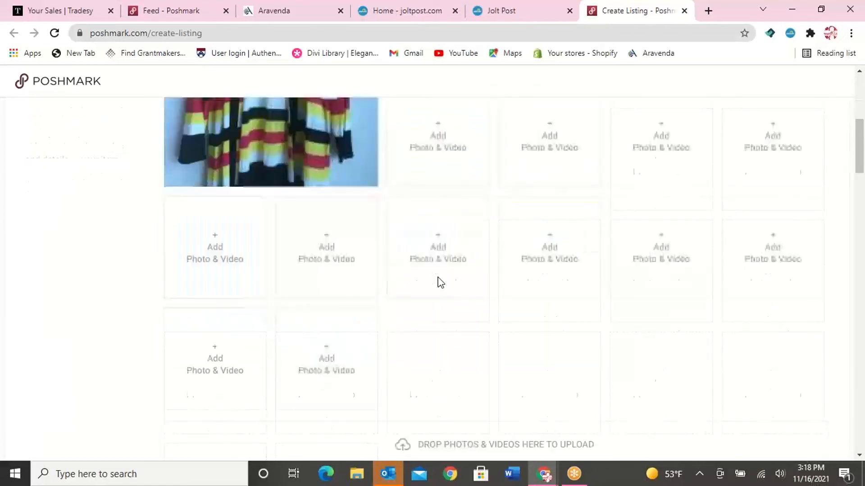
scroll(440, 282, "down", 7)
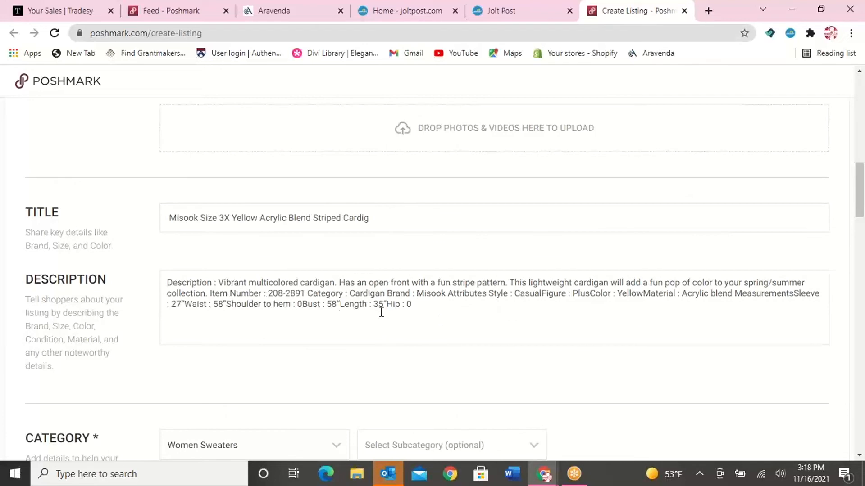
In the description, start a new paragraph at Category and insert missing spaces before Figure, Color and Material
left_click(309, 293)
key("Return")
key("Return")
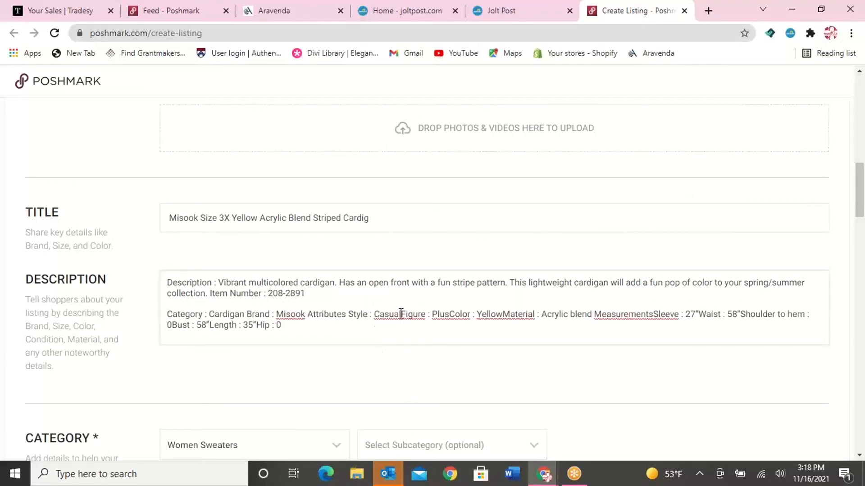
left_click(412, 320)
left_click(452, 314)
left_click(507, 315)
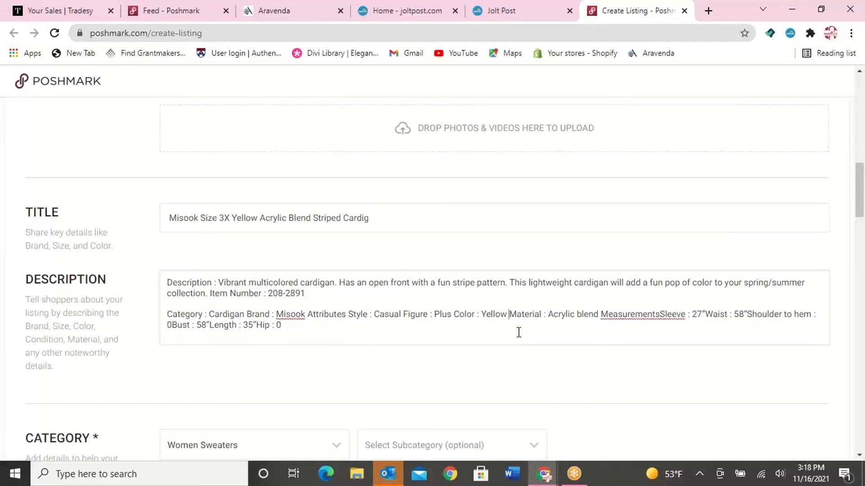
Put Material on a new line and make Measurements a separate paragraph, with a space before Sleeve
key("Return")
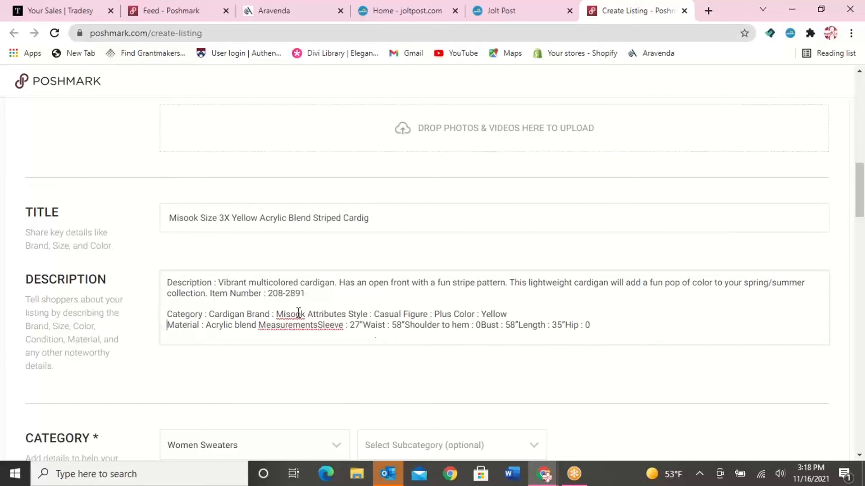
left_click(258, 325)
key("Return")
key("Return")
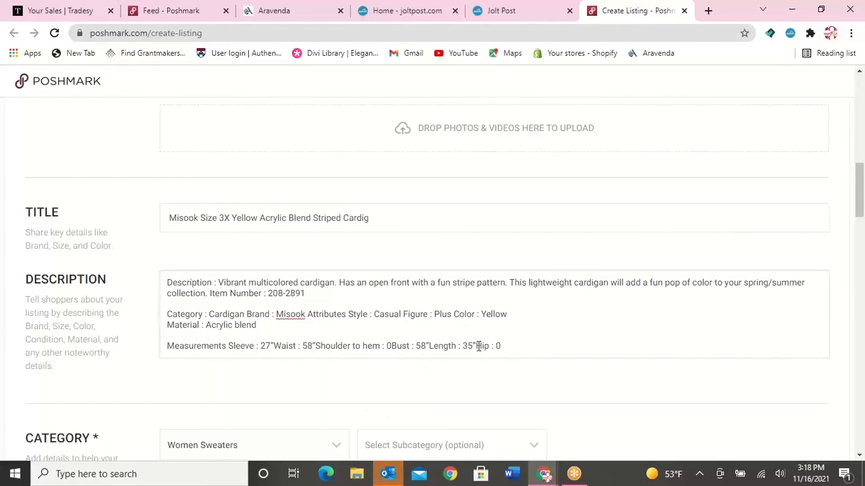
Remove the Hip and Shoulder to hem measurements from the description and rejoin the Material text to the line above
left_click_drag(499, 347, 476, 347)
key("BackSpace")
left_click_drag(167, 345, 393, 353)
left_click(317, 346)
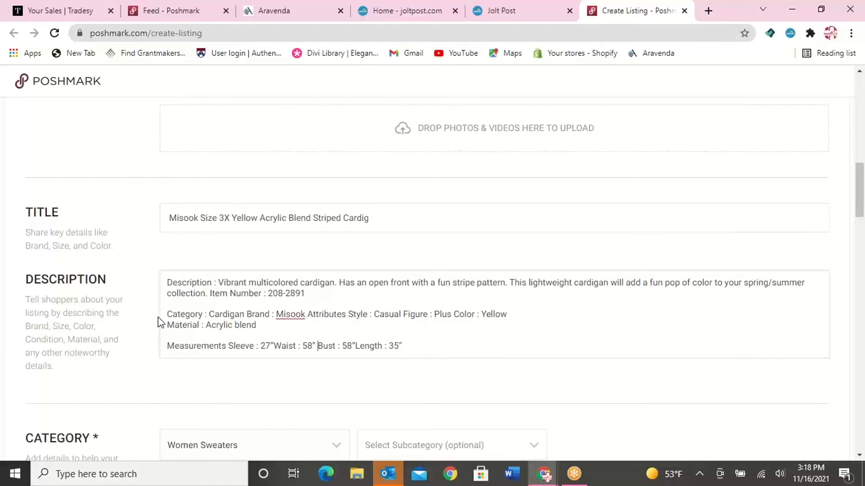
key("BackSpace")
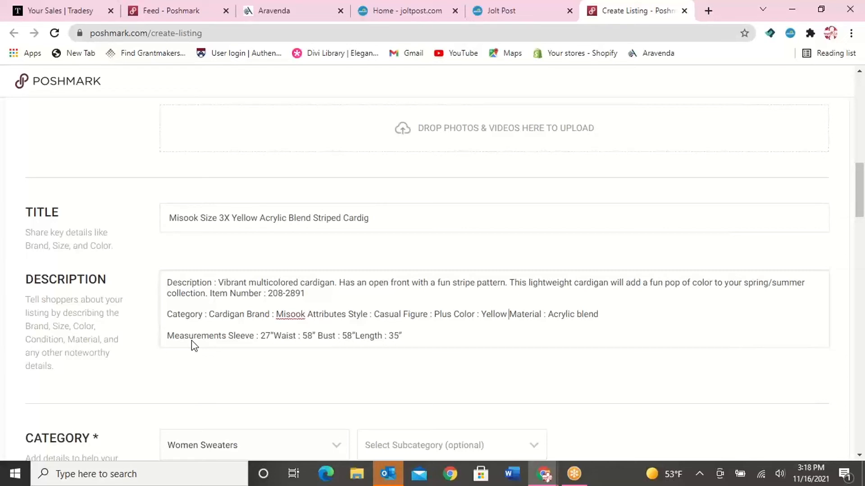
Set the cardigan's original price to 300 and its listing price to 225
scroll(331, 360, "down", 2)
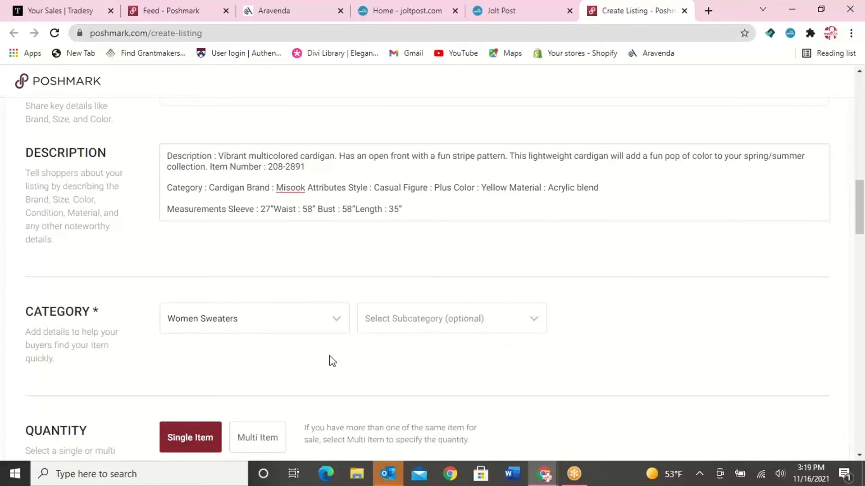
scroll(334, 339, "down", 3)
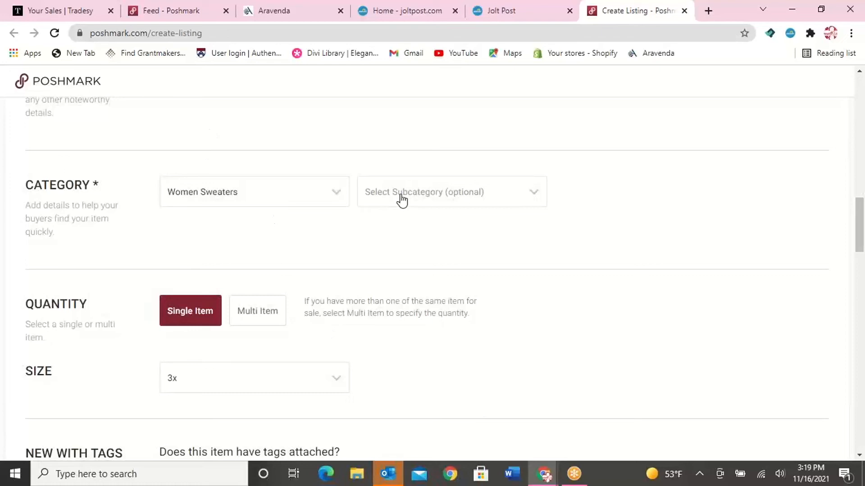
scroll(375, 250, "down", 4)
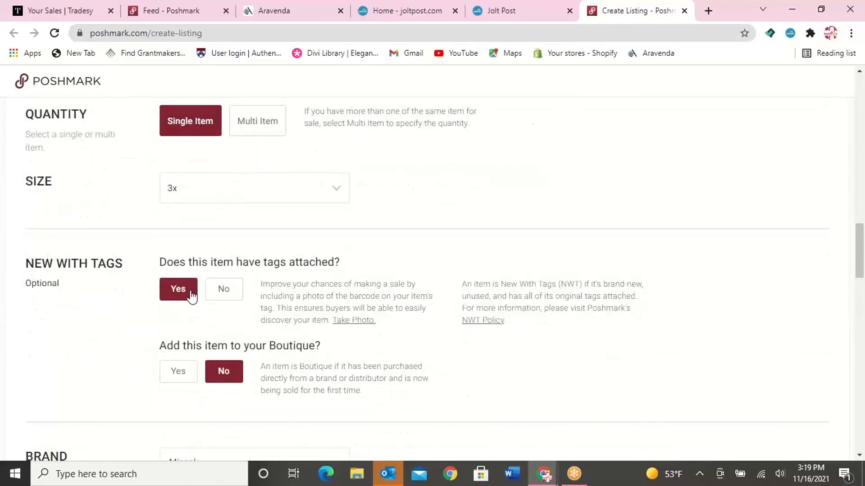
scroll(264, 378, "down", 7)
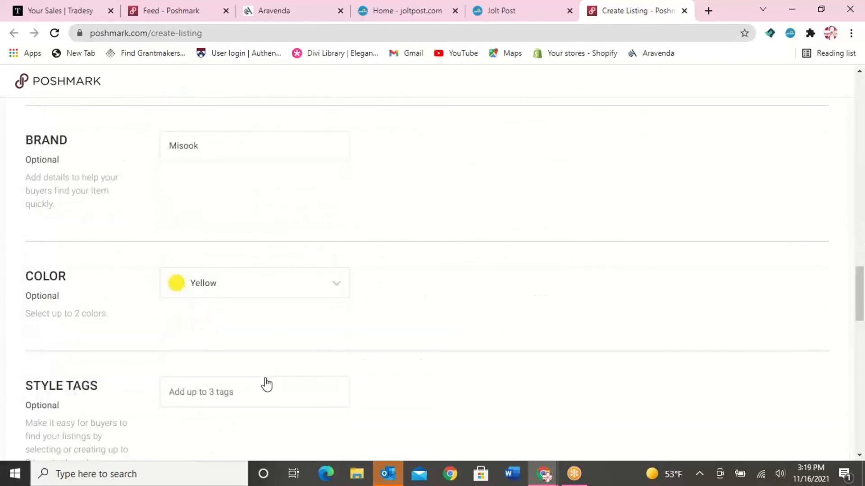
scroll(216, 306, "down", 4)
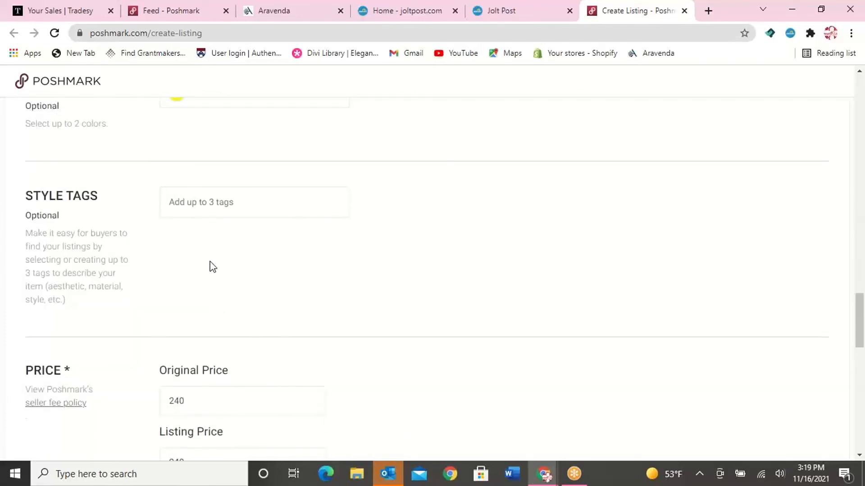
scroll(195, 194, "down", 4)
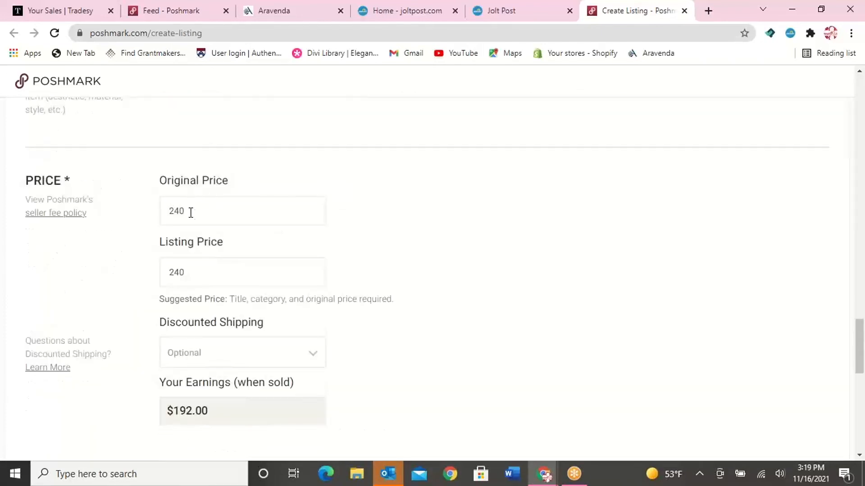
left_click_drag(196, 214, 135, 207)
type("300")
double_click(218, 277)
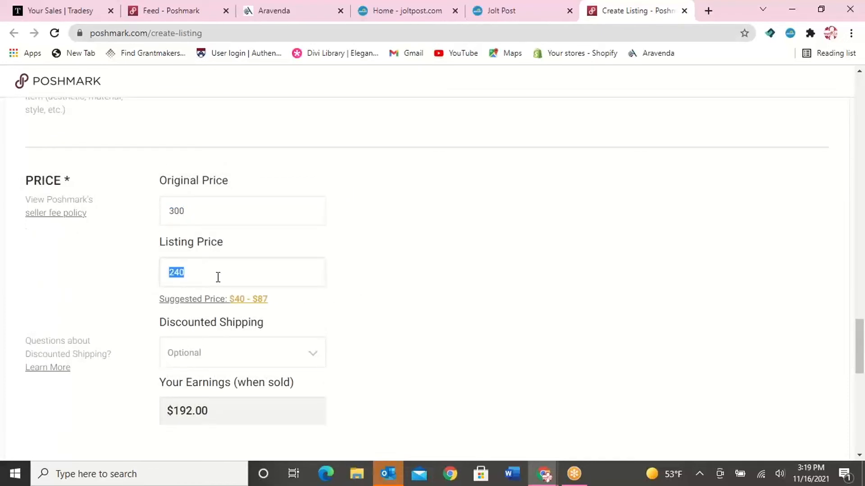
type("200")
left_click_drag(199, 274, 124, 261)
type("225")
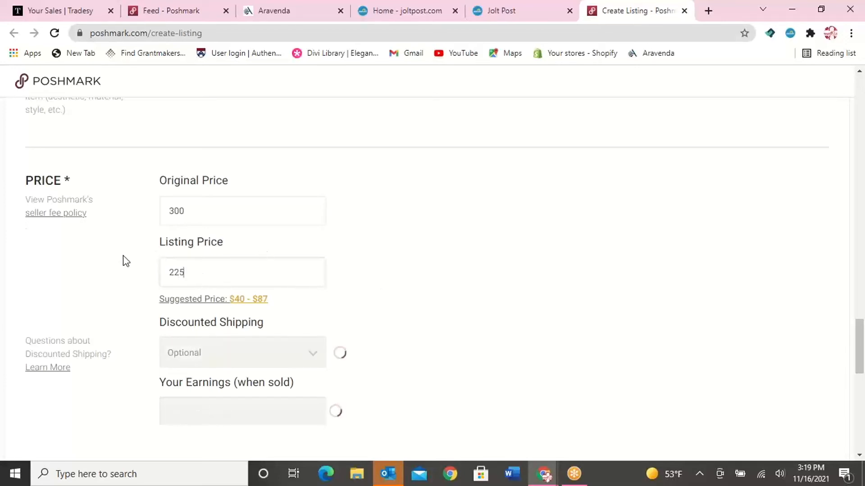
Proceed from the completed form to the sharing options and list the item without connecting any social networks
scroll(409, 278, "down", 4)
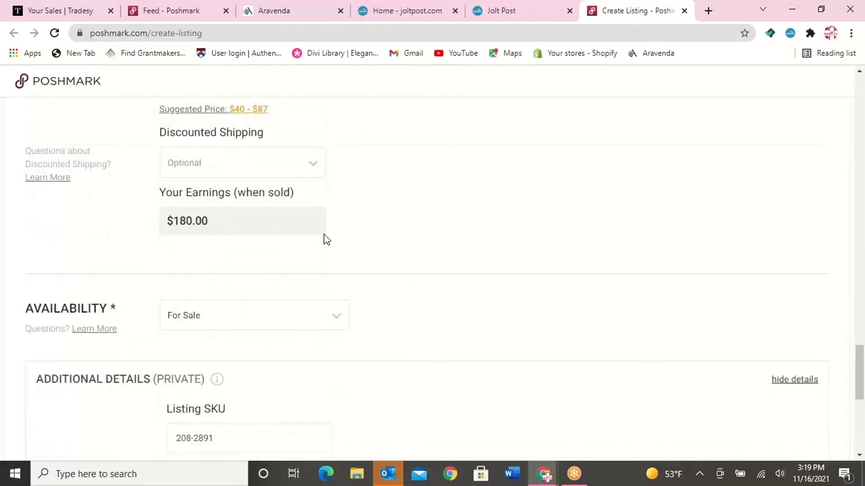
scroll(222, 298, "down", 1)
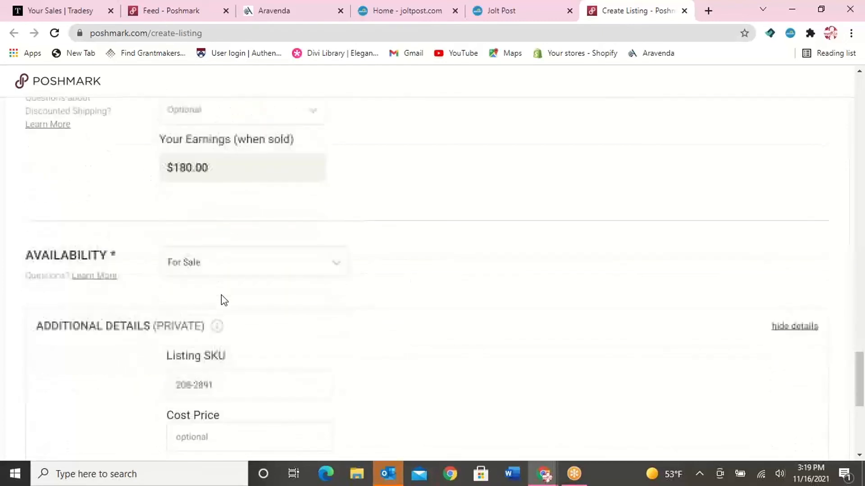
scroll(220, 270, "down", 3)
scroll(232, 324, "down", 4)
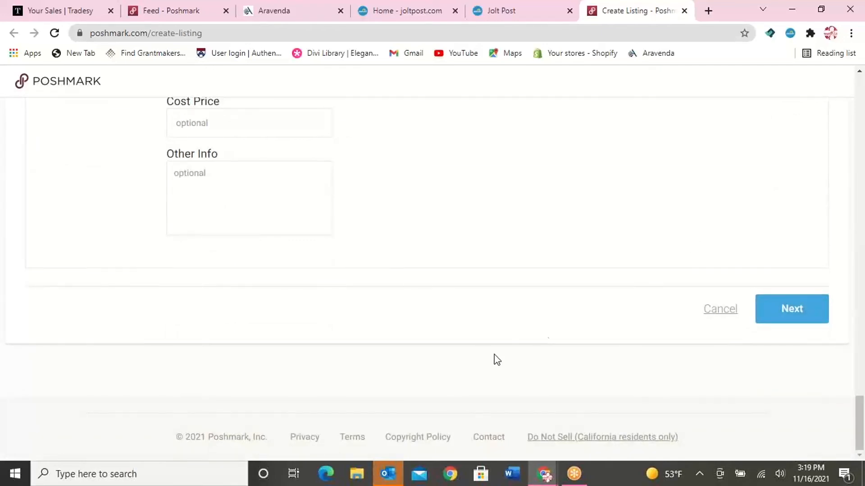
left_click(787, 312)
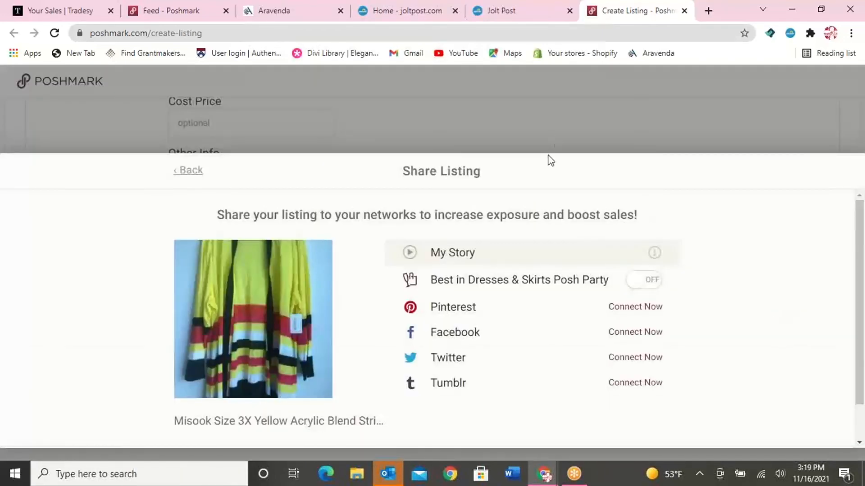
left_click(716, 135)
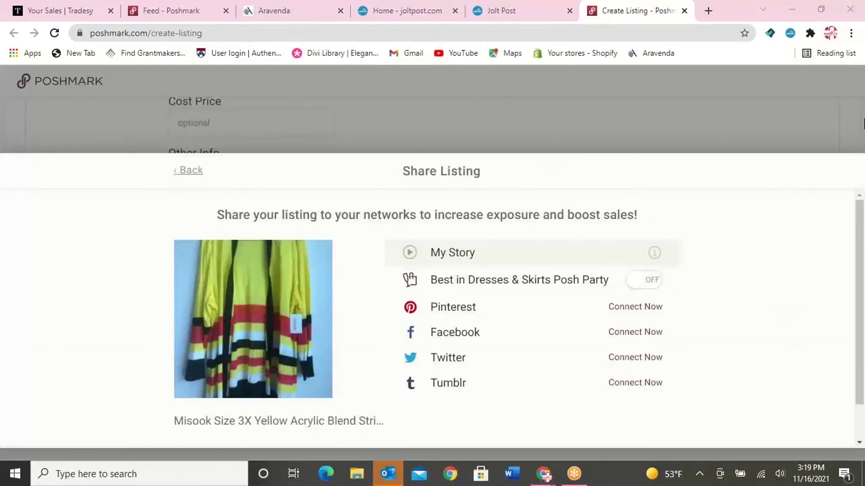
scroll(498, 344, "down", 2)
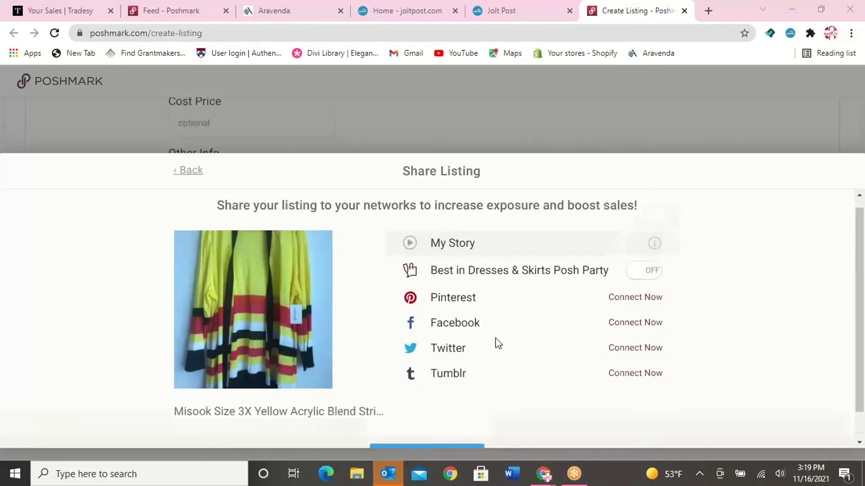
scroll(490, 368, "up", 1)
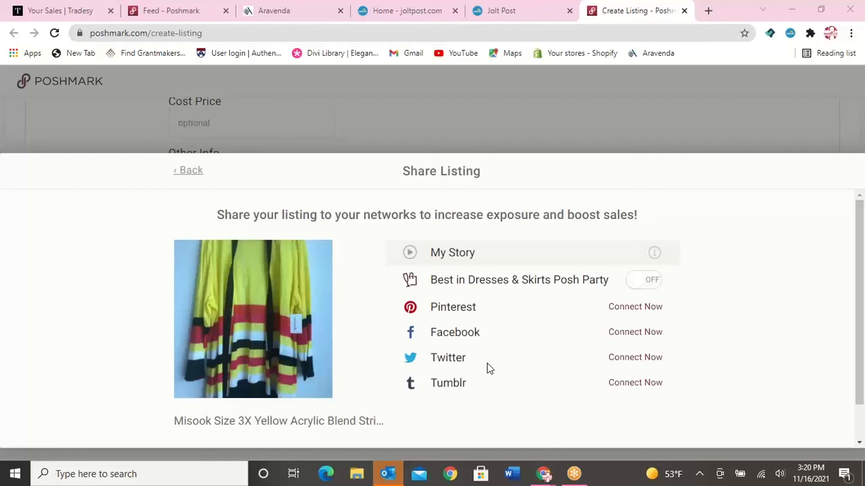
scroll(488, 370, "down", 1)
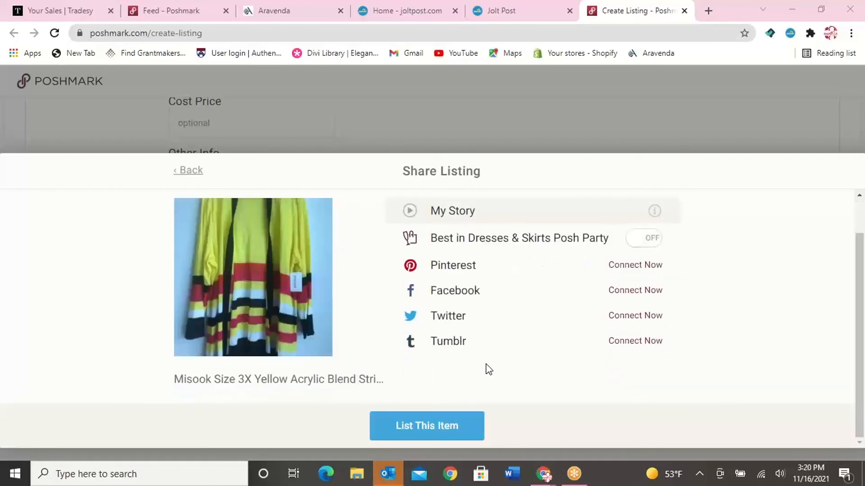
left_click(456, 431)
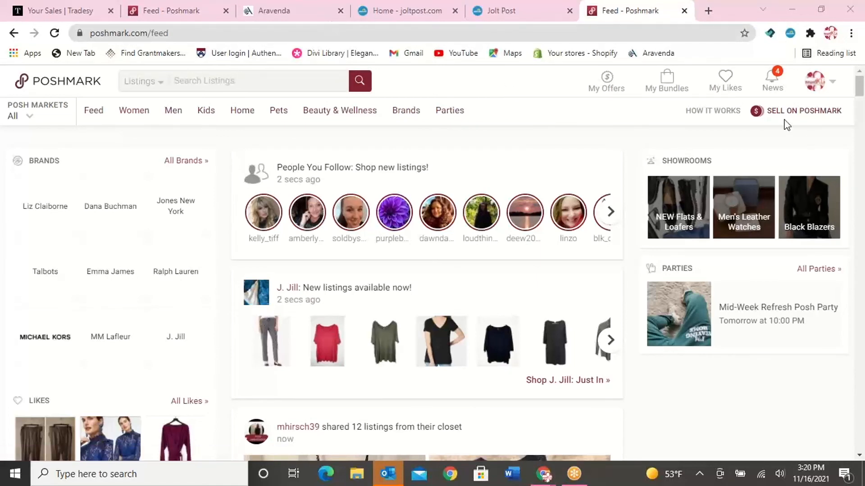
Open the seller's own Poshmark closet and look for the newly listed cardigan
left_click(836, 85)
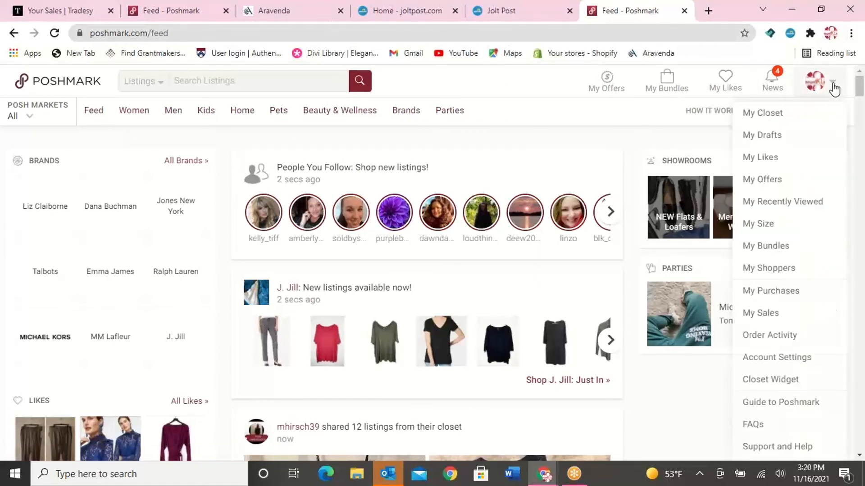
left_click(793, 113)
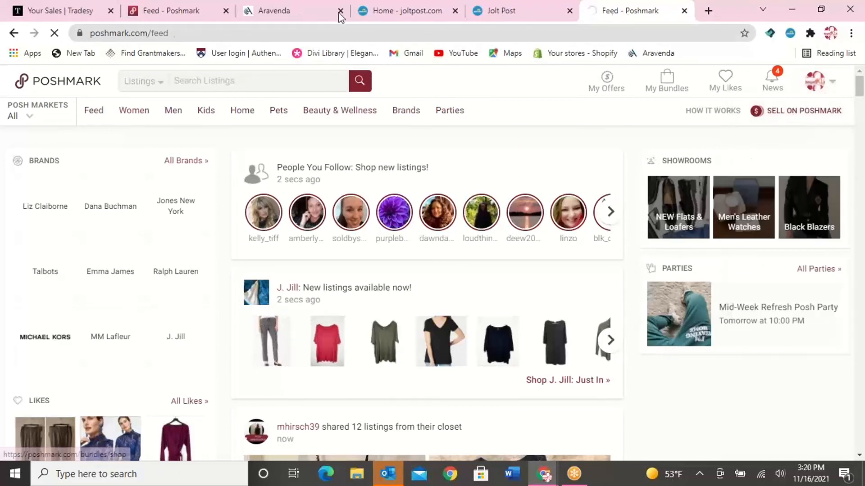
scroll(331, 241, "down", 6)
scroll(371, 218, "up", 5)
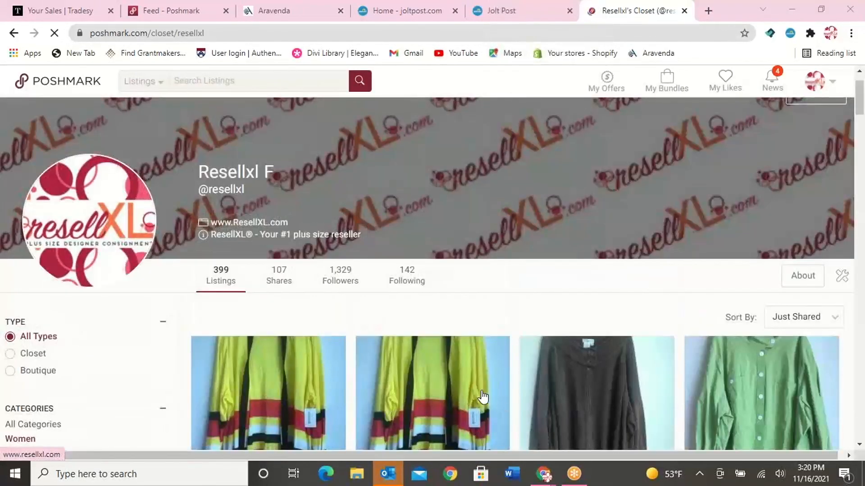